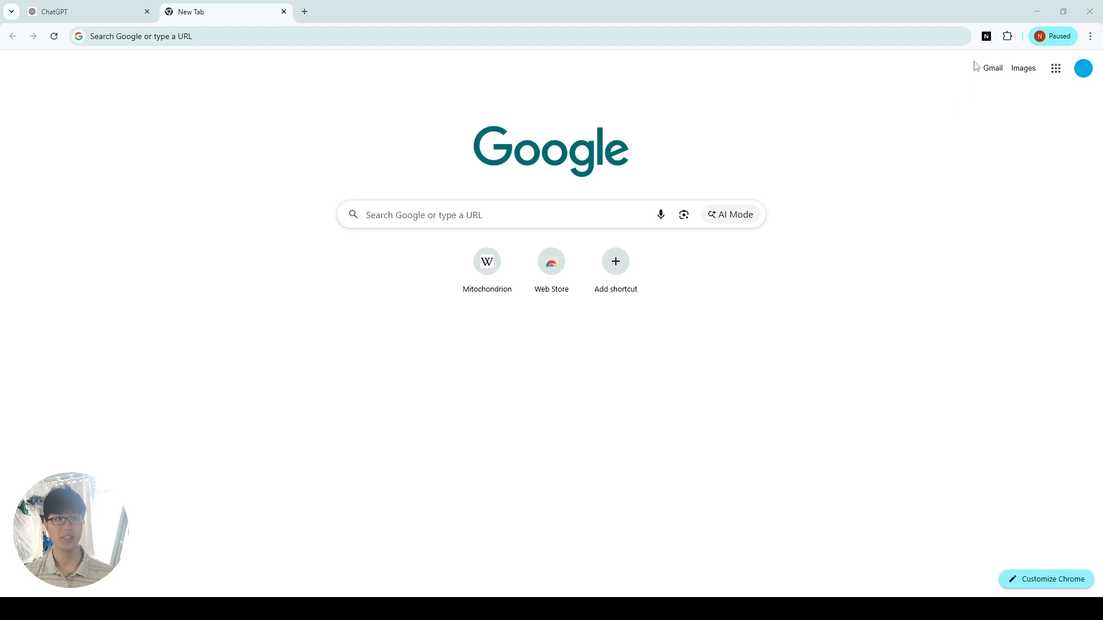
# Step: Open the Nebulearn extension's Quick Generate flashcard editor alongside the ChatGPT solar system study guide and go to its first section
pyautogui.click(987, 36)
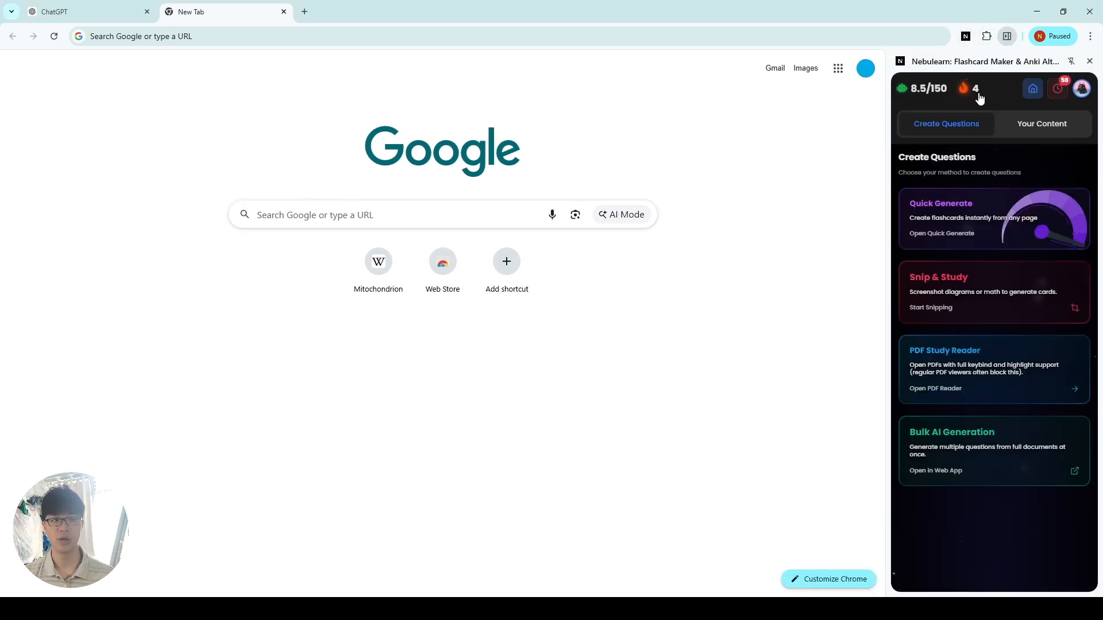
pyautogui.click(1011, 220)
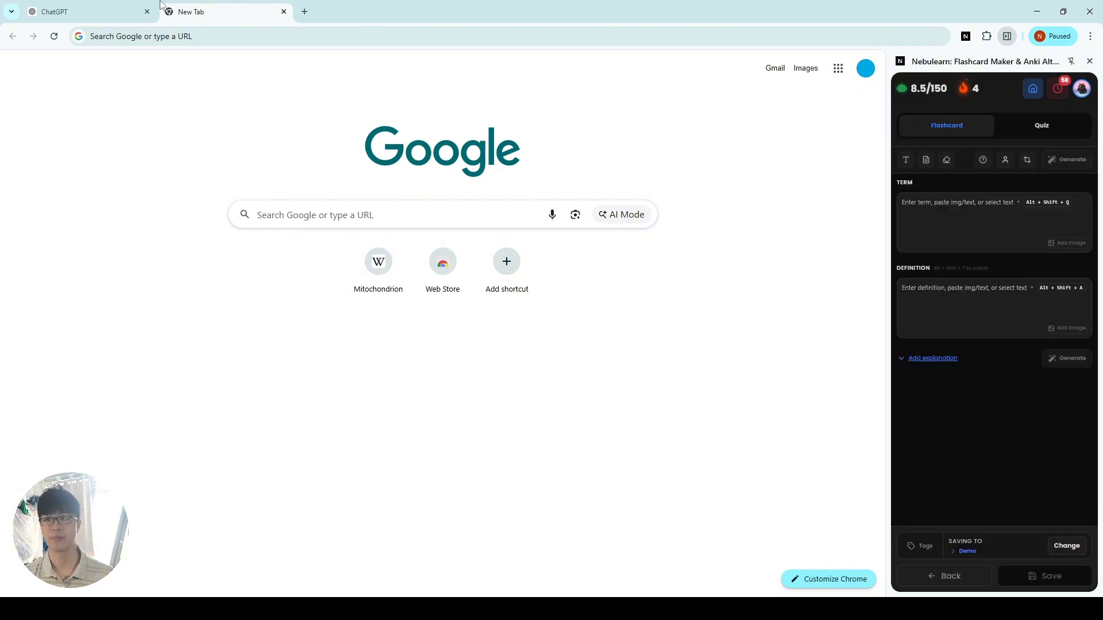
pyautogui.click(86, 12)
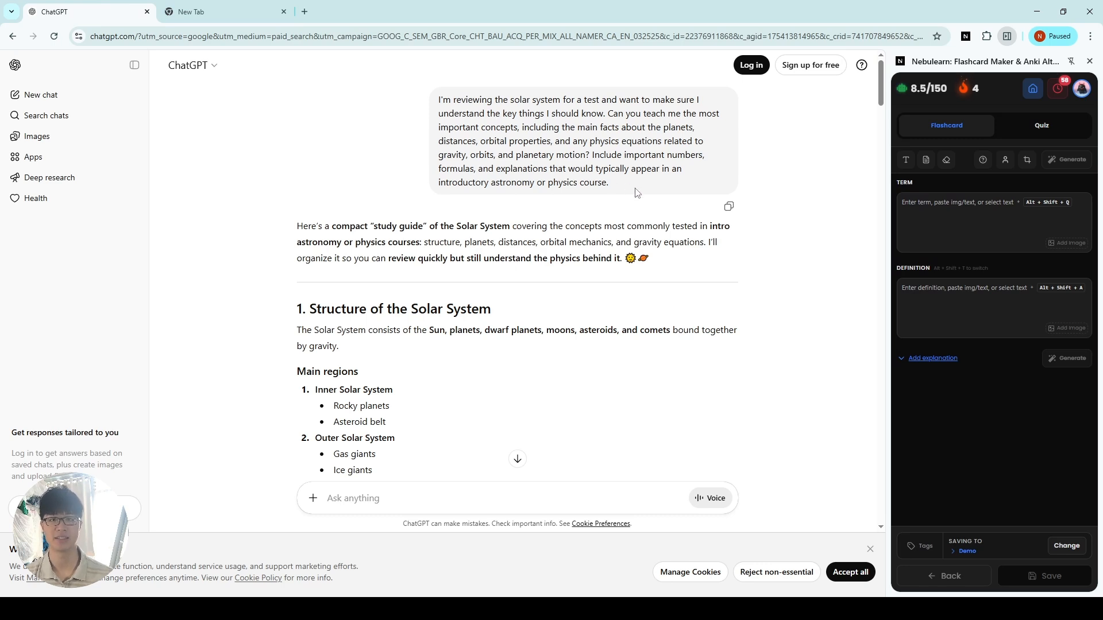
pyautogui.moveTo(636, 191); pyautogui.dragTo(427, 96)
pyautogui.click(532, 171)
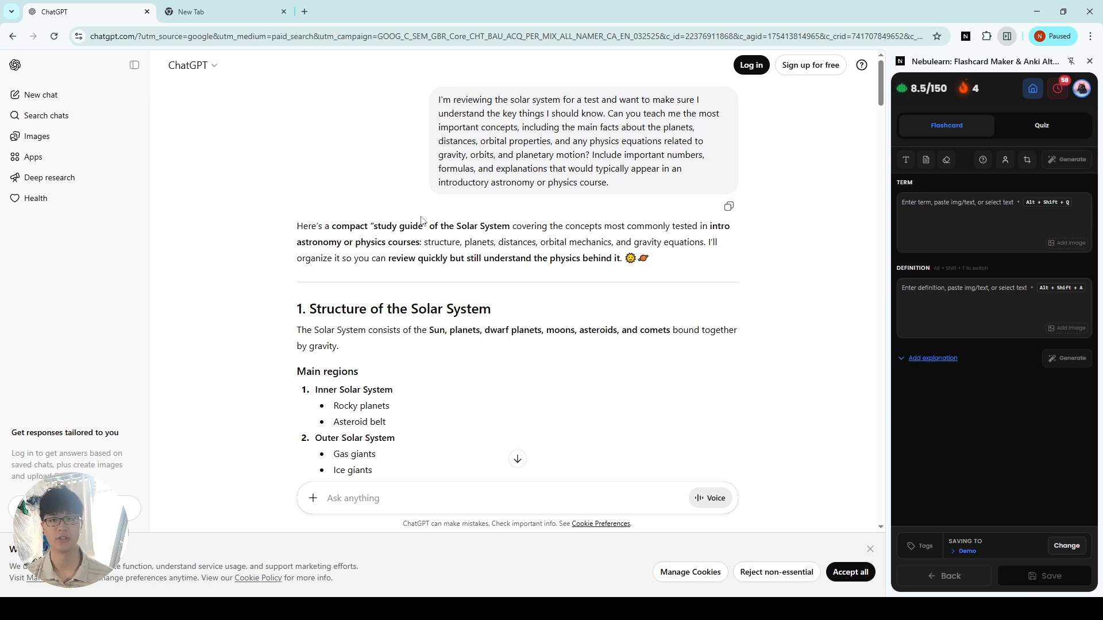
pyautogui.scroll(-2, 349, 199)
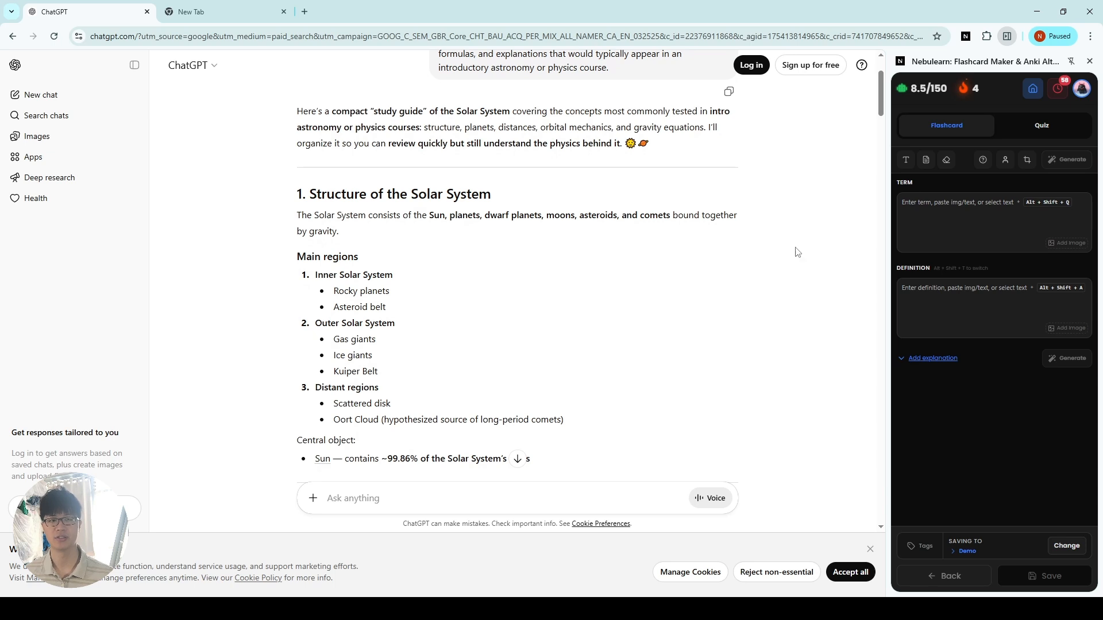
# Step: Enter "What is the Structure of the Solar System?" as the flashcard term, reusing the heading of section 1
pyautogui.click(975, 230)
pyautogui.click(984, 338)
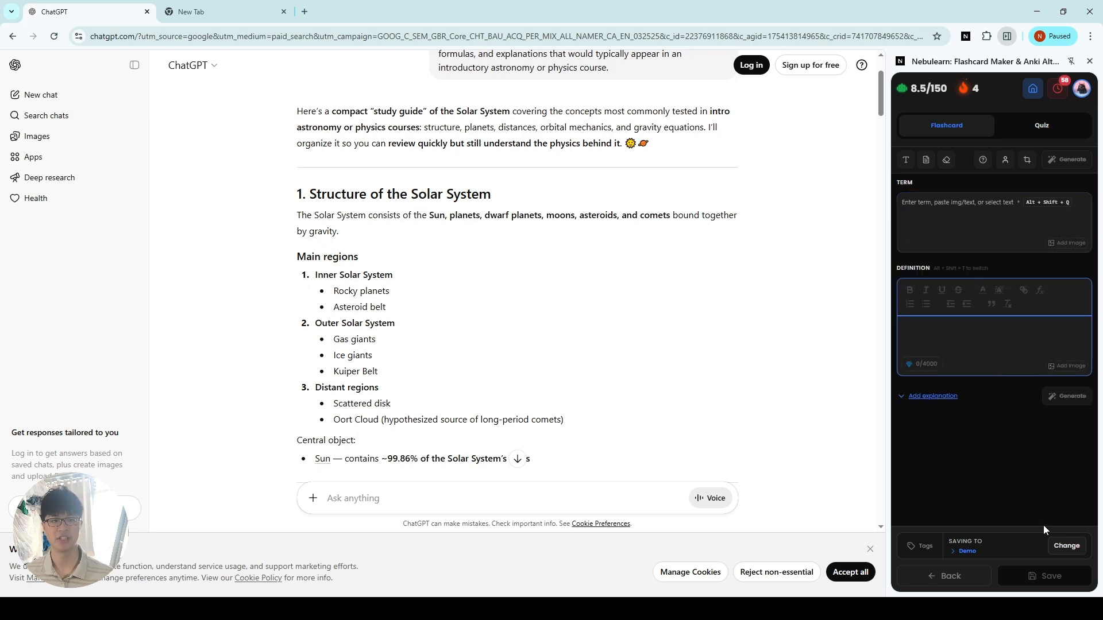
pyautogui.moveTo(492, 195); pyautogui.dragTo(308, 199)
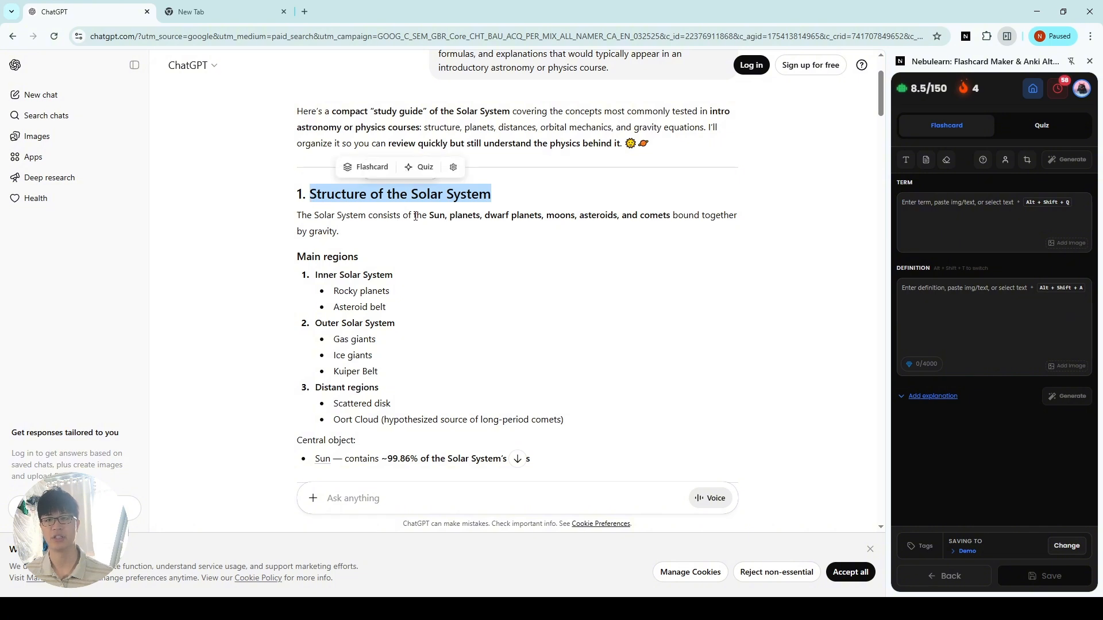
pyautogui.click(960, 228)
pyautogui.write('wh')
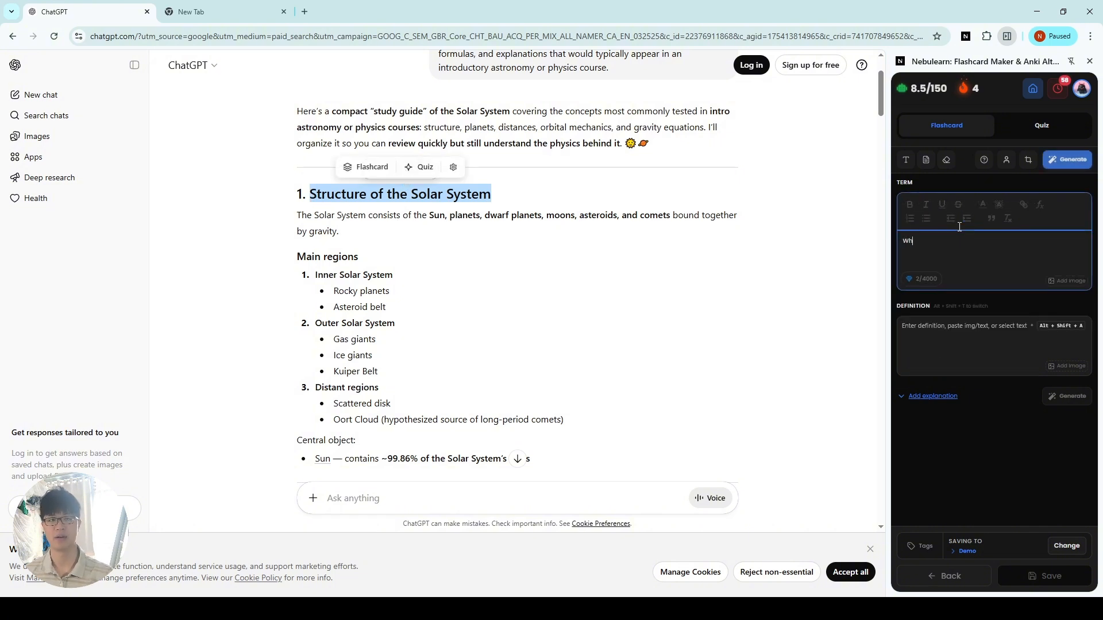
pyautogui.write('at is the Structure of the Solar System')
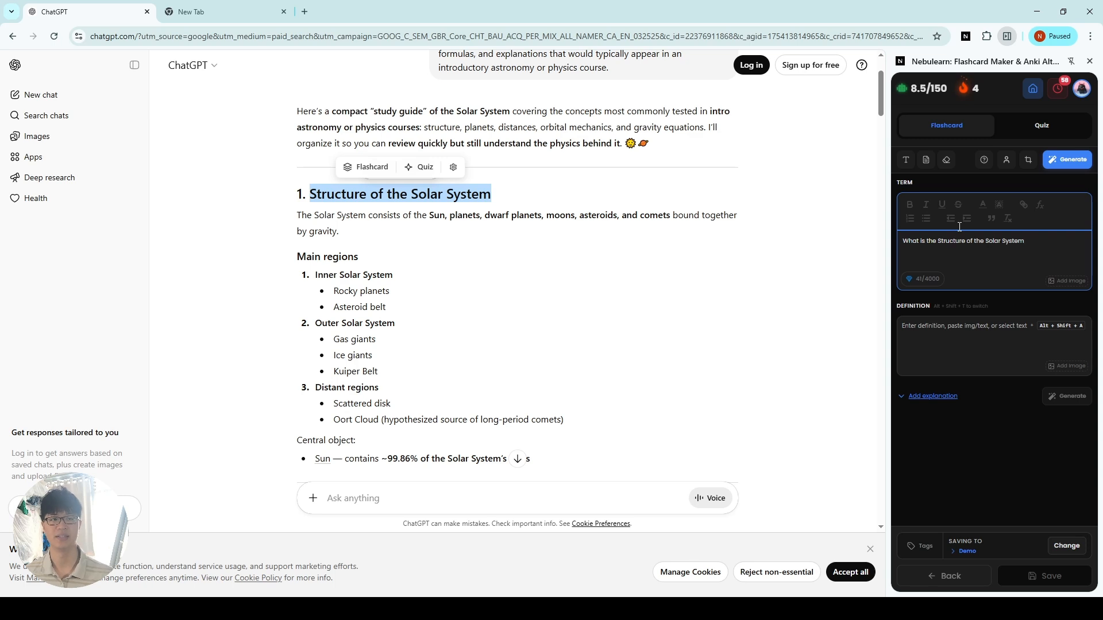
pyautogui.write('?')
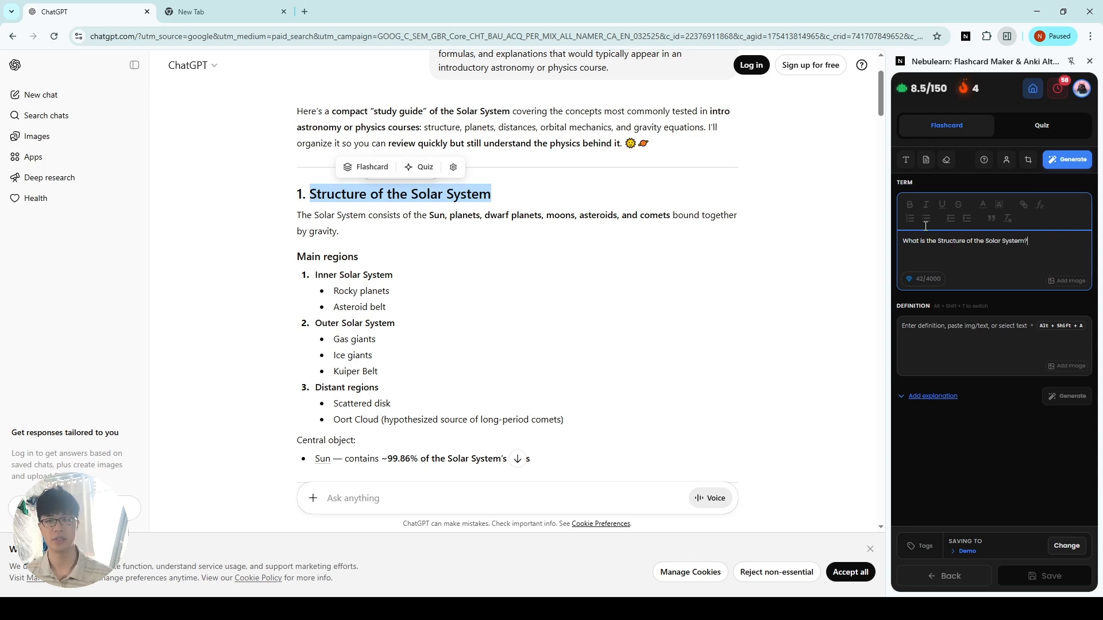
# Step: Fill the flashcard definition with the study guide sentence starting "The Solar System consists of the Sun, planets, dwarf planets"
pyautogui.moveTo(371, 249); pyautogui.dragTo(298, 236)
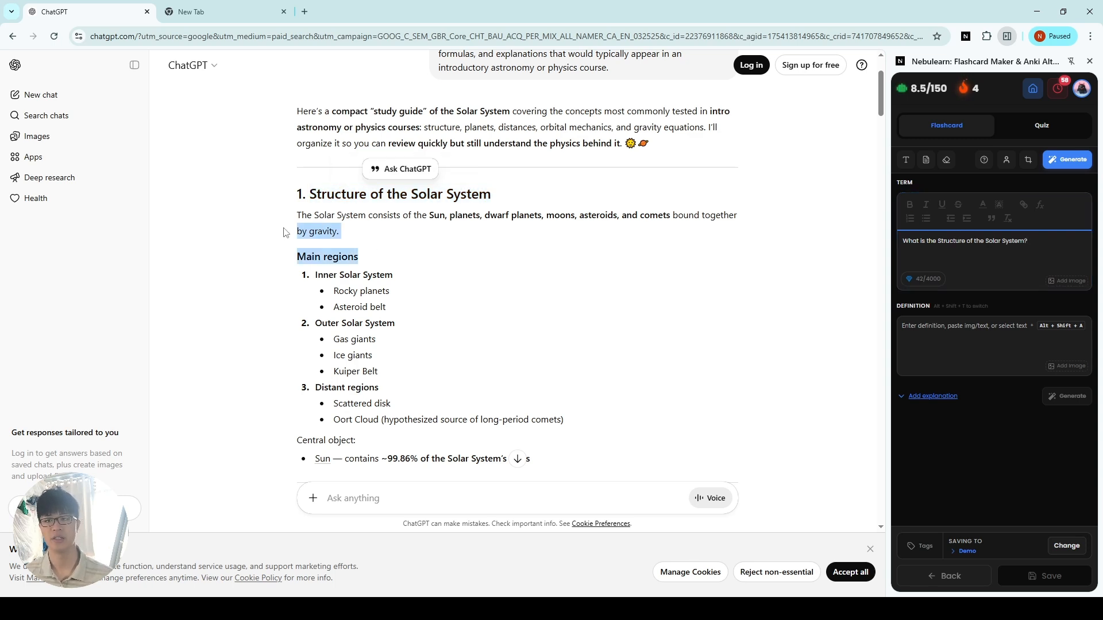
pyautogui.click(365, 235)
pyautogui.moveTo(365, 235); pyautogui.dragTo(297, 214)
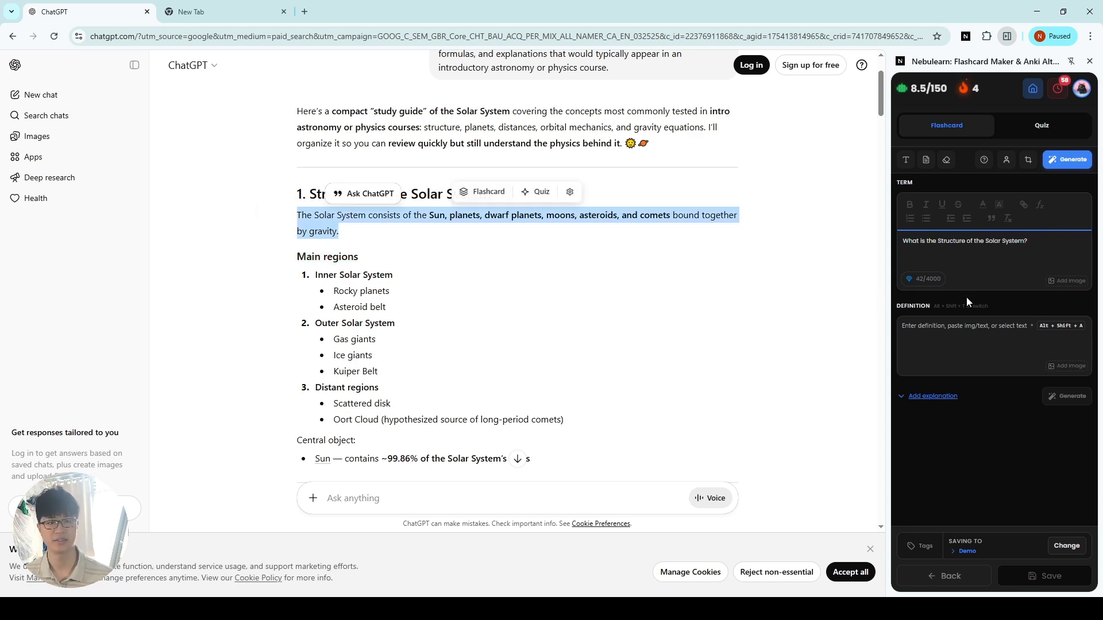
pyautogui.click(1005, 322)
pyautogui.click(1016, 507)
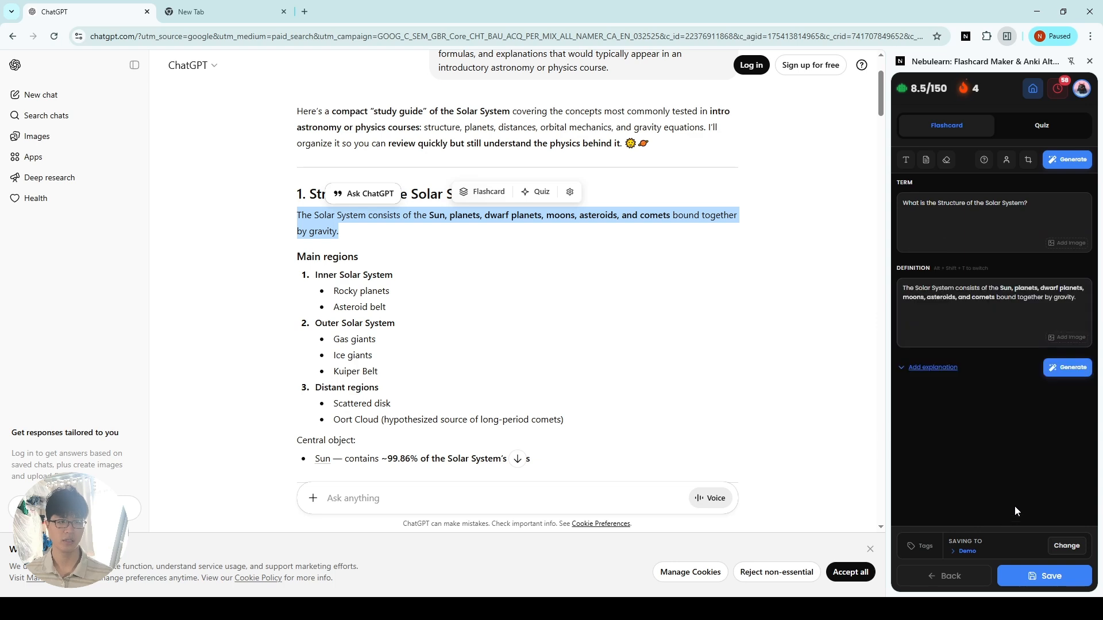
# Step: Create a folder named "Demo 2" with the cyan color #06B6D4 and save the flashcard to it
pyautogui.click(1052, 543)
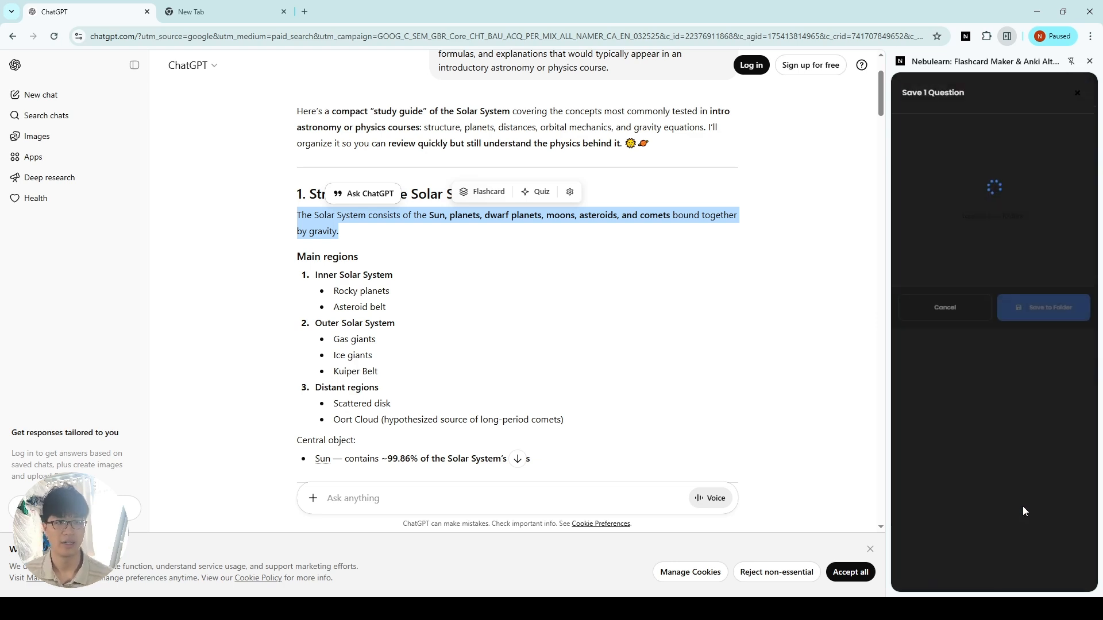
pyautogui.click(1022, 529)
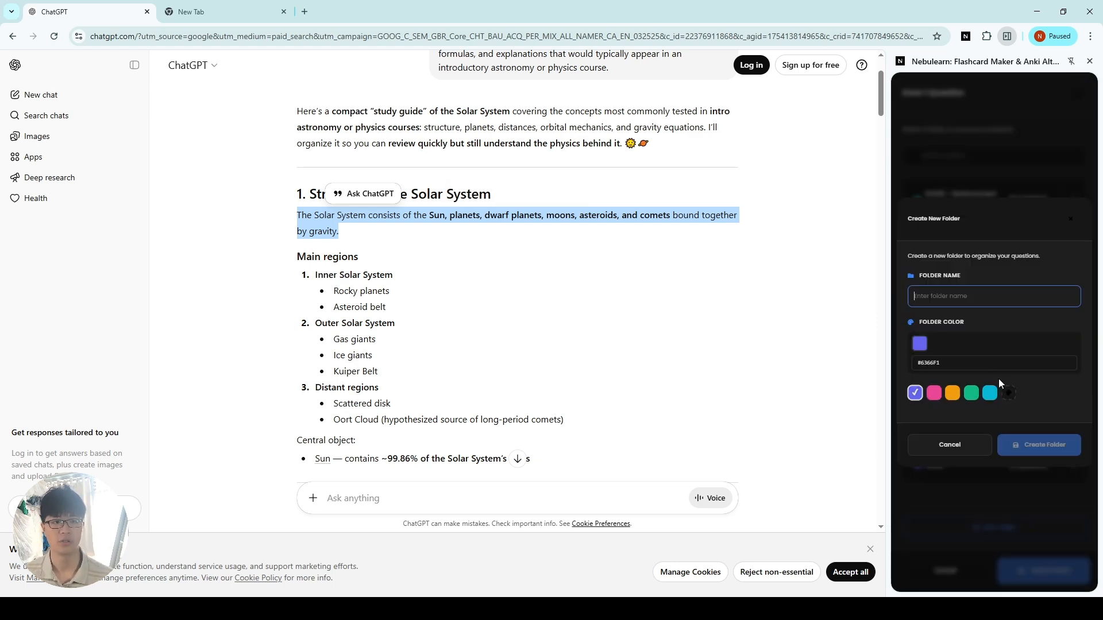
pyautogui.write('Demo 2')
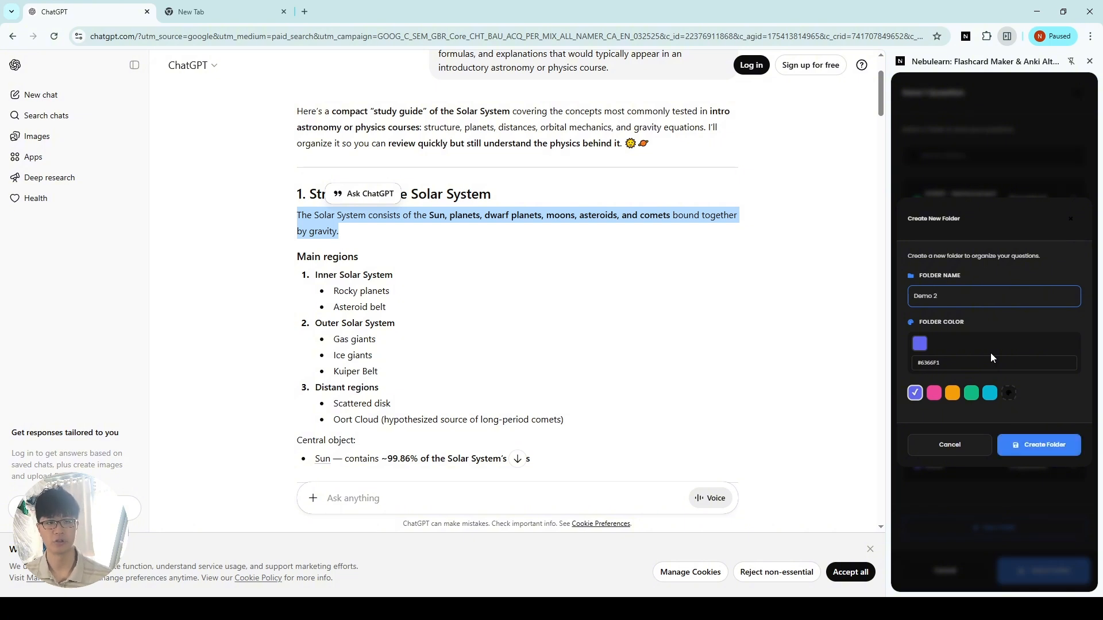
pyautogui.click(990, 394)
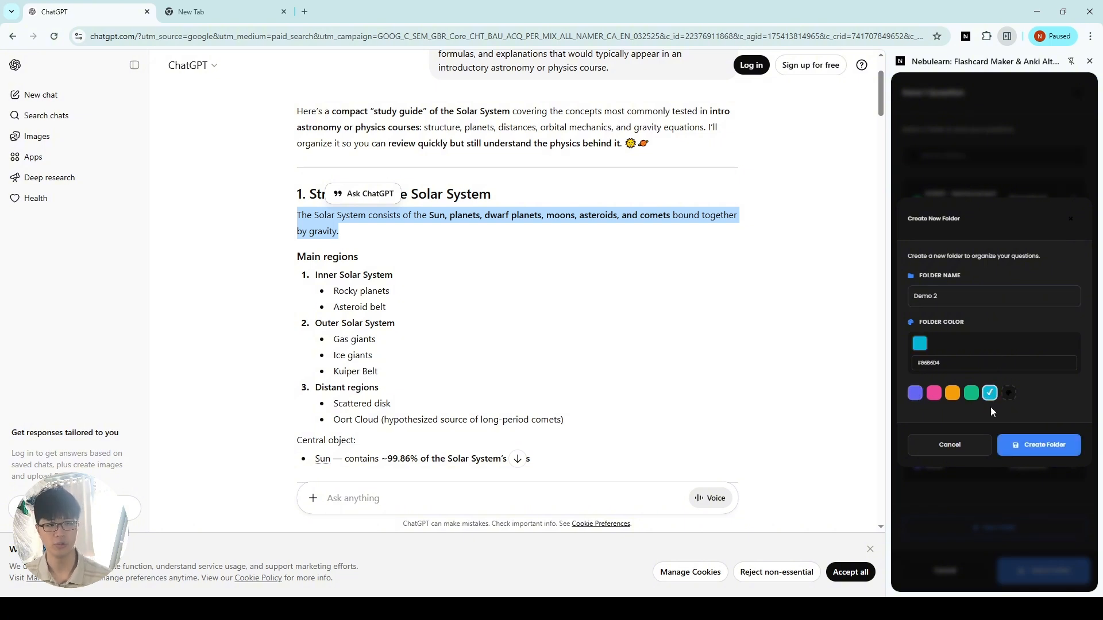
pyautogui.click(1062, 454)
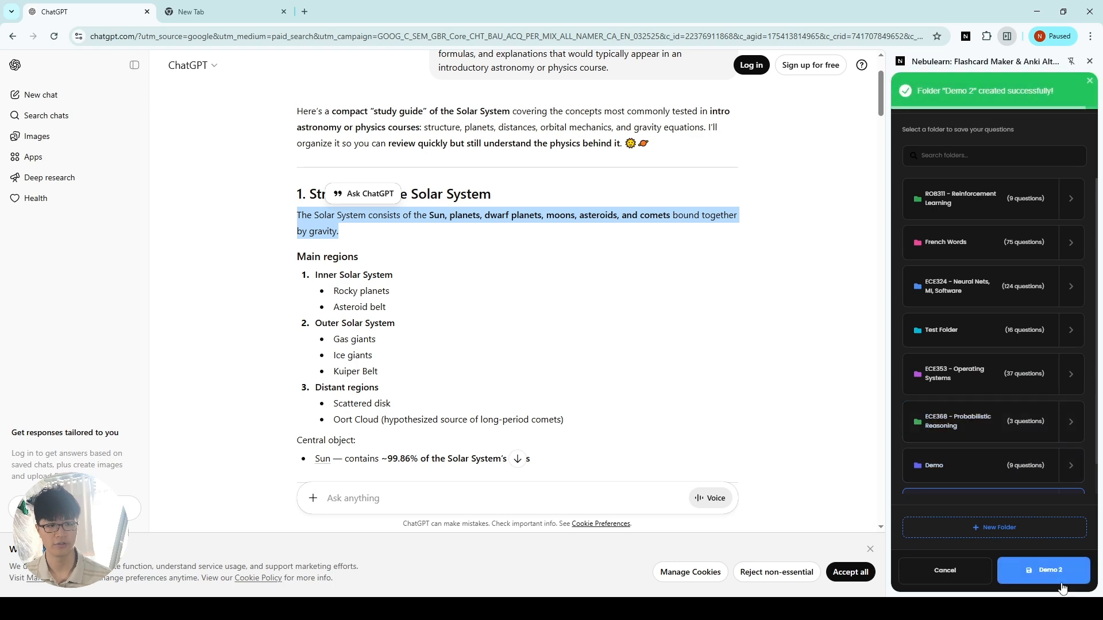
pyautogui.click(1061, 576)
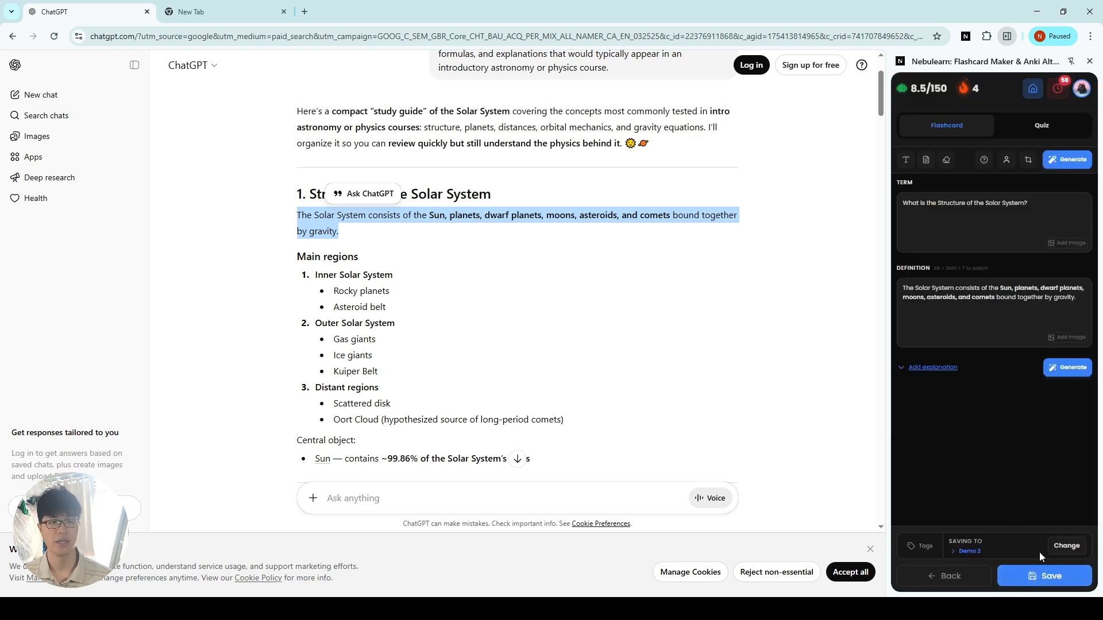
pyautogui.click(1042, 583)
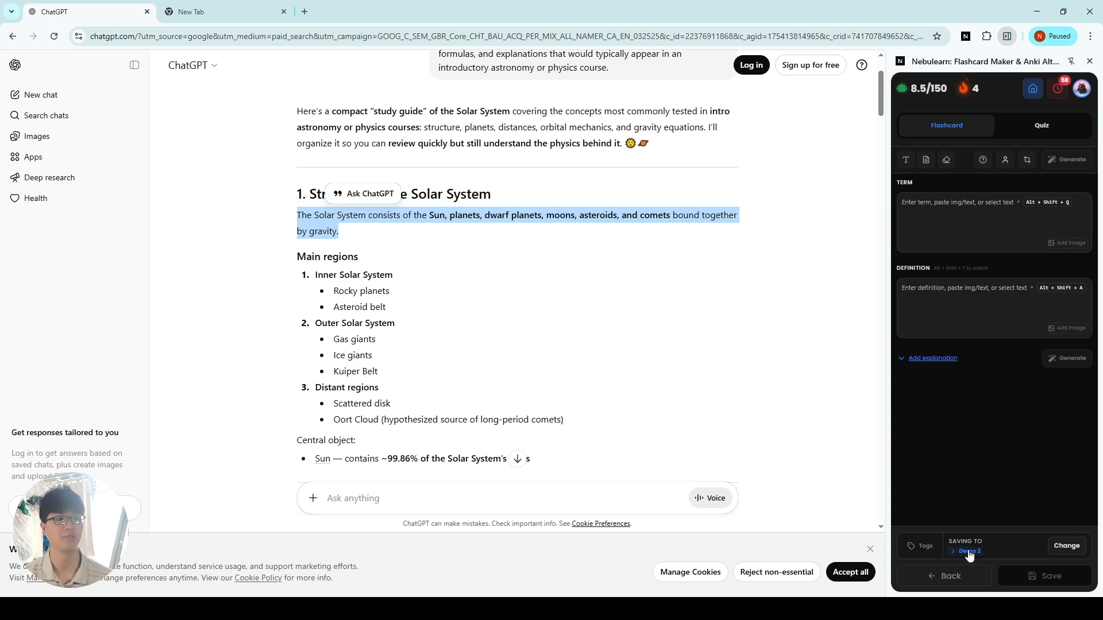
# Step: Enter "What aer the main regions of the solar system?" as the term of a new flashcard
pyautogui.scroll(-1, 520, 364)
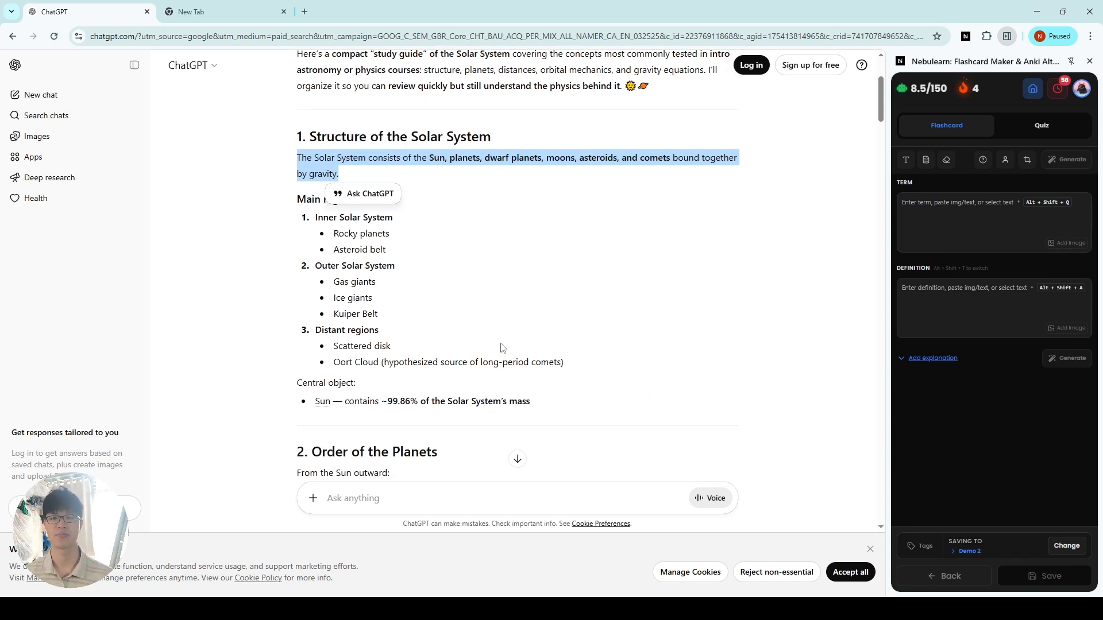
pyautogui.click(498, 343)
pyautogui.click(984, 223)
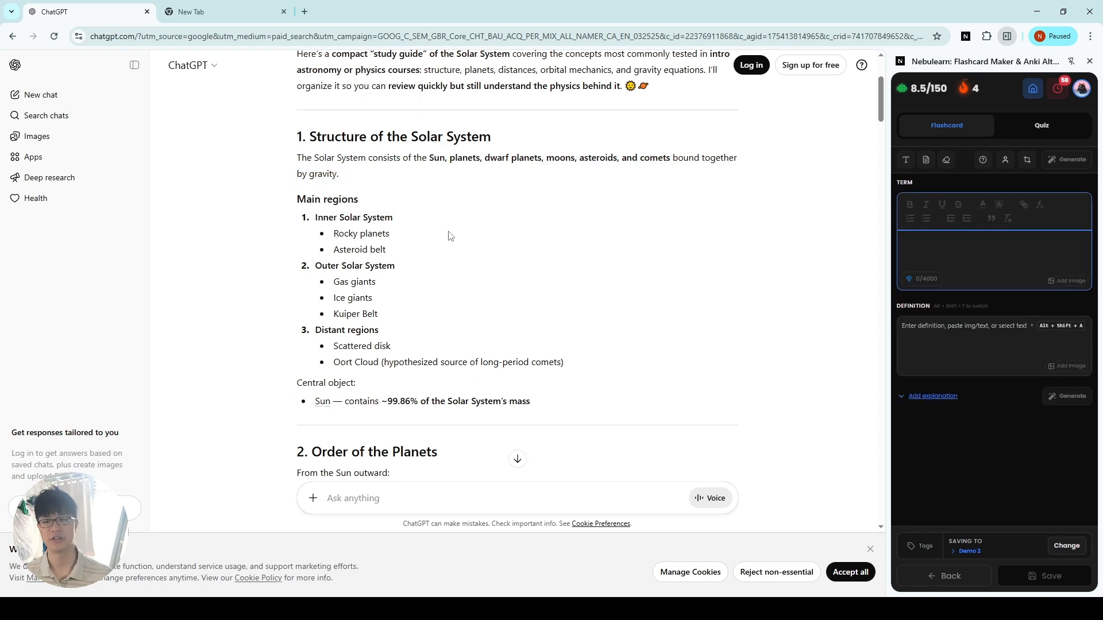
pyautogui.write('W')
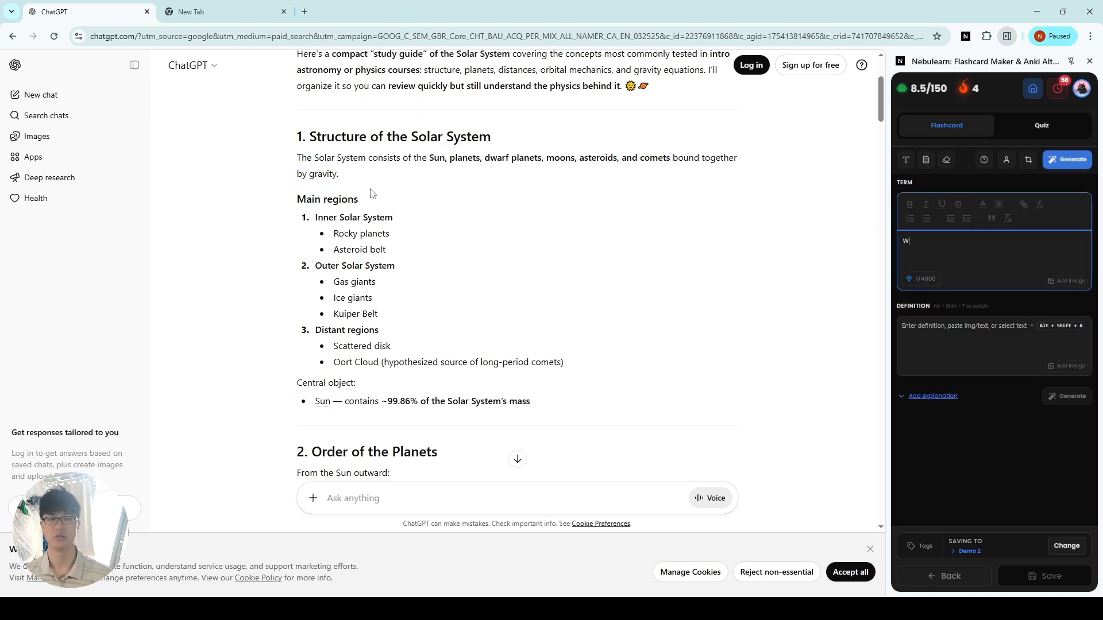
pyautogui.write('hat aer the')
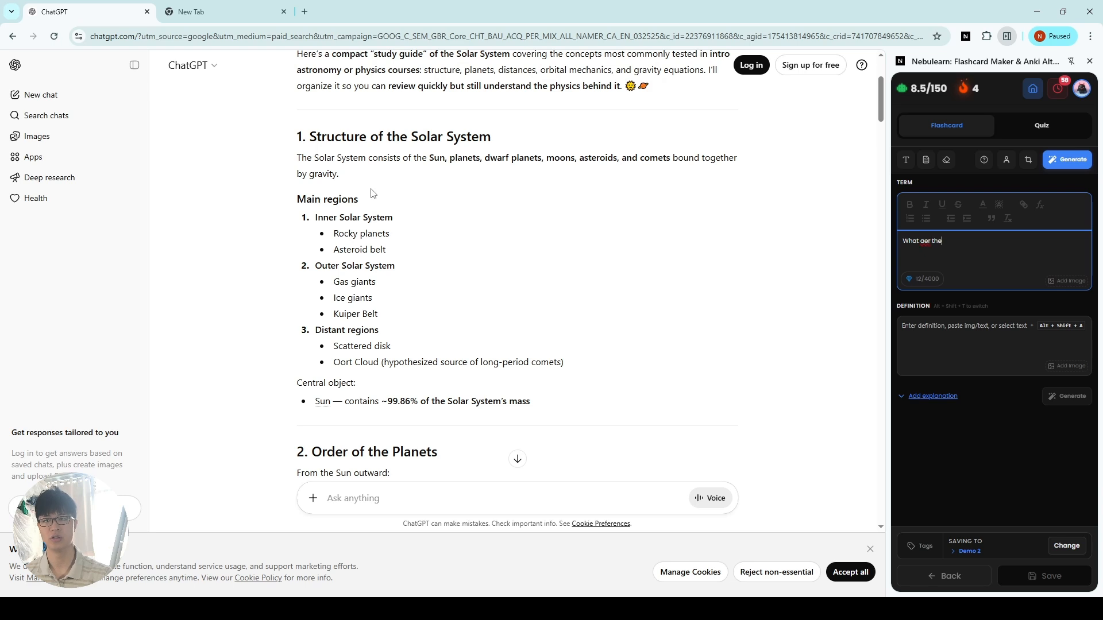
pyautogui.write(' main regions of the solar system?')
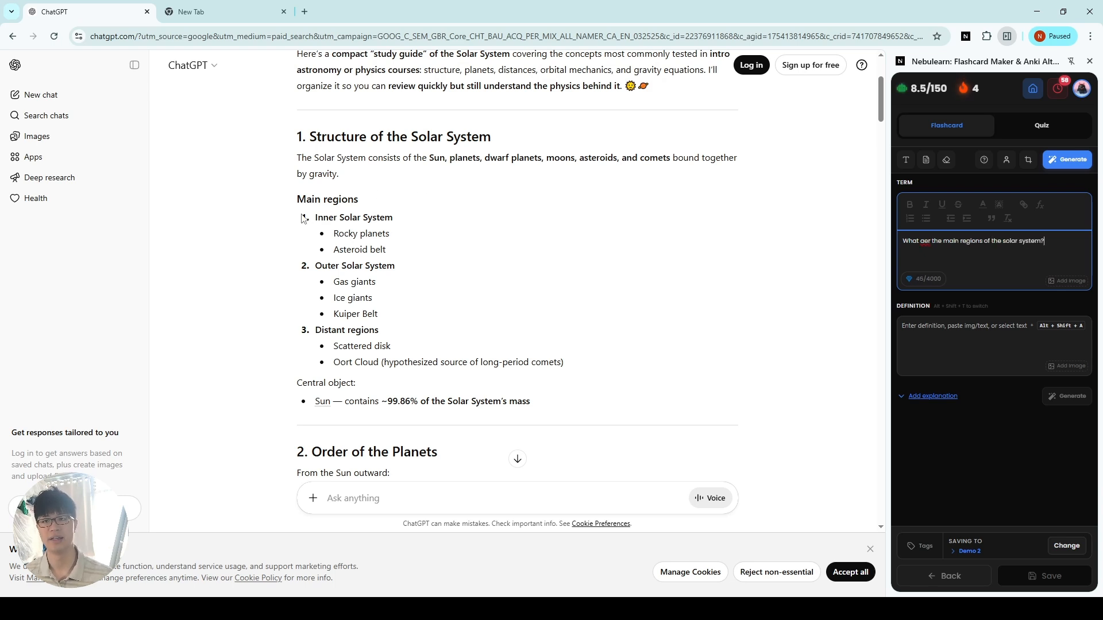
# Step: Fill the definition with the study guide's list from Inner Solar System through the Sun entry under Central object
pyautogui.moveTo(301, 218); pyautogui.dragTo(637, 406)
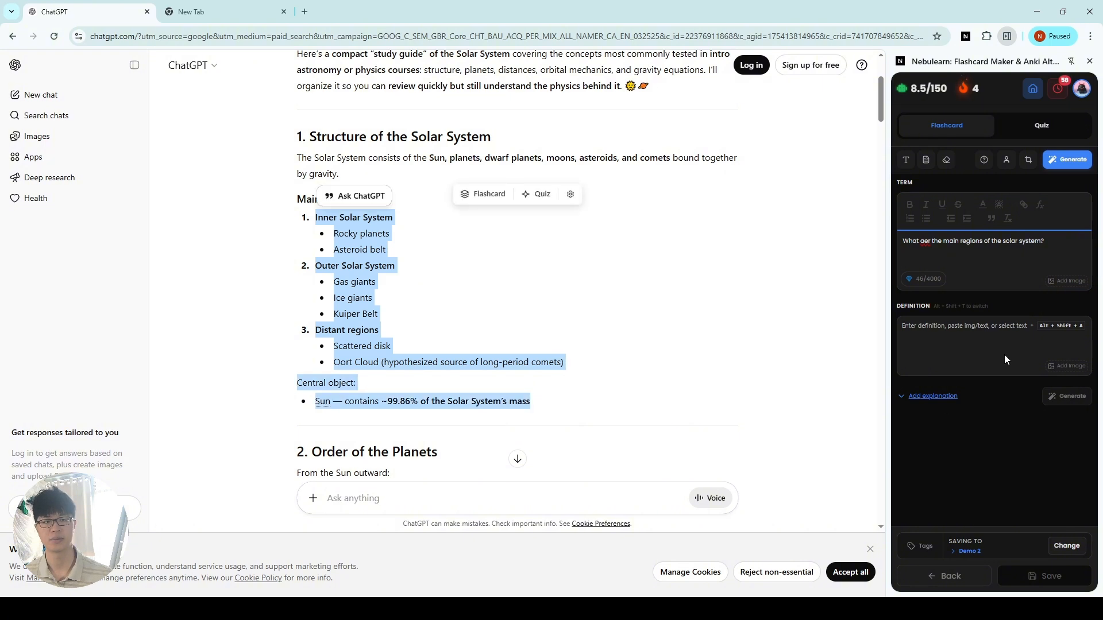
pyautogui.click(985, 355)
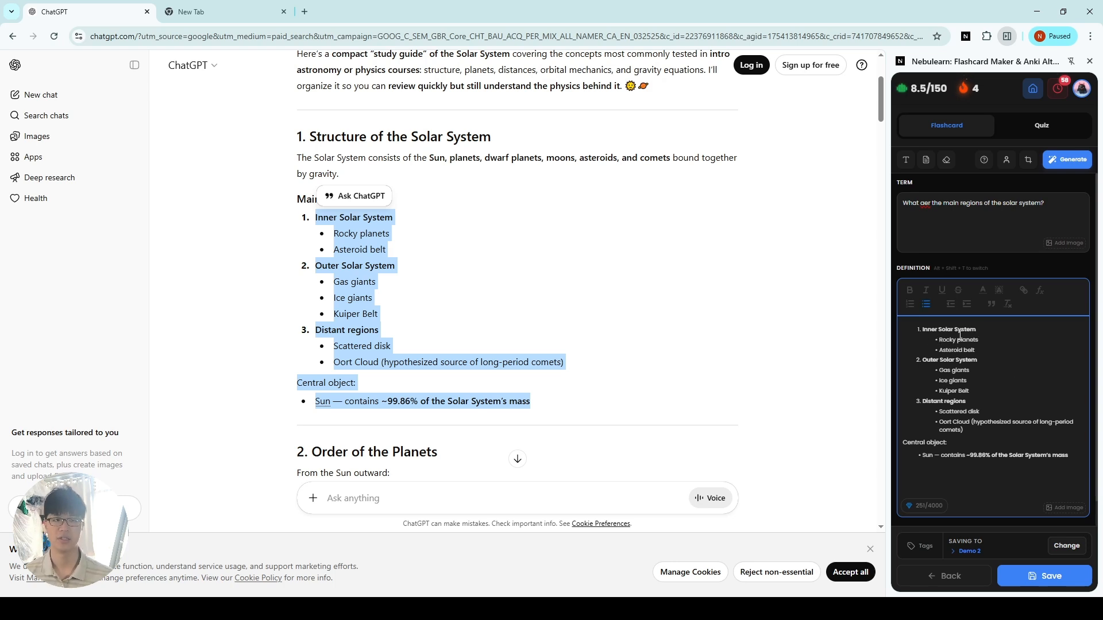
pyautogui.click(624, 303)
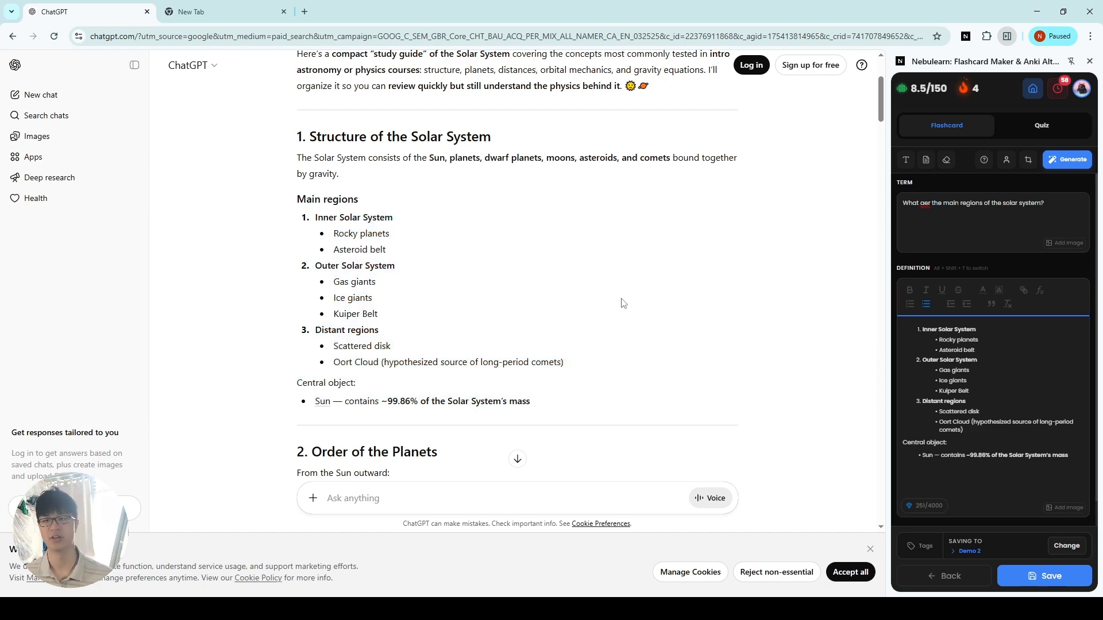
# Step: Attach a screenshot of the whole "Structure of the Solar System" section to the definition, preview it, and save the flashcard
pyautogui.press('super+shift+s')
pyautogui.moveTo(285, 116); pyautogui.dragTo(756, 425)
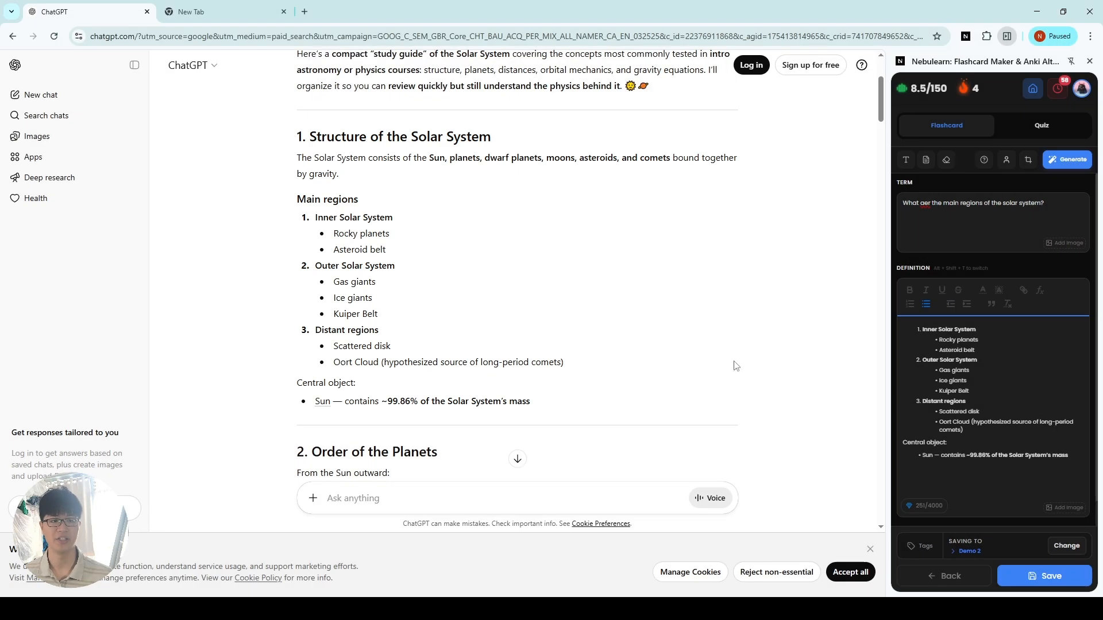
pyautogui.scroll(-1, 1000, 379)
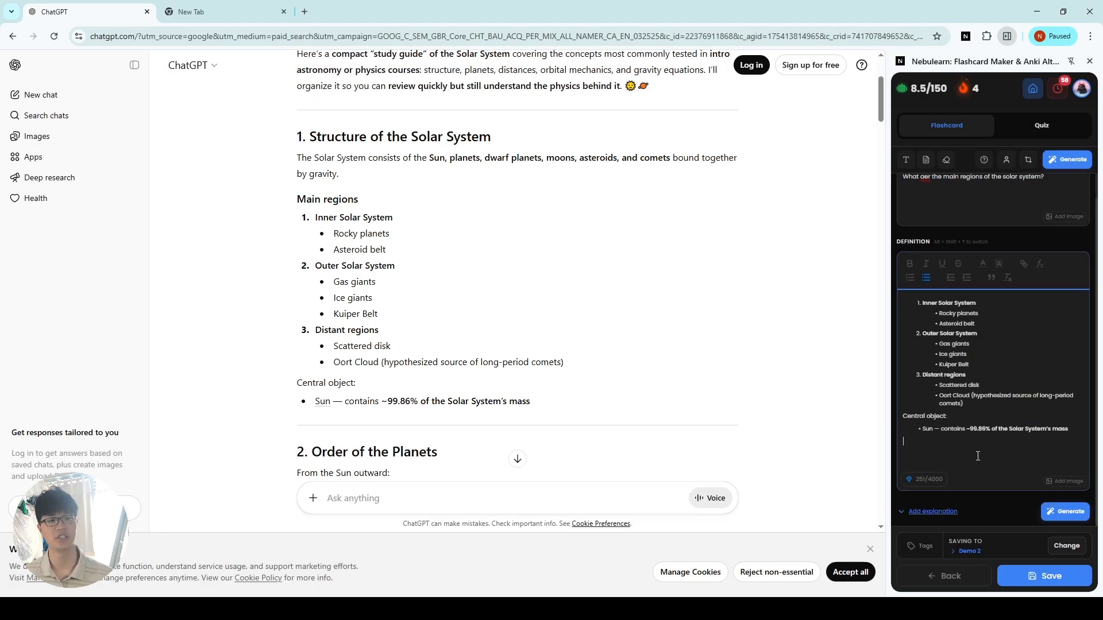
pyautogui.click(1044, 451)
pyautogui.hotkey('ctrl', 'v')
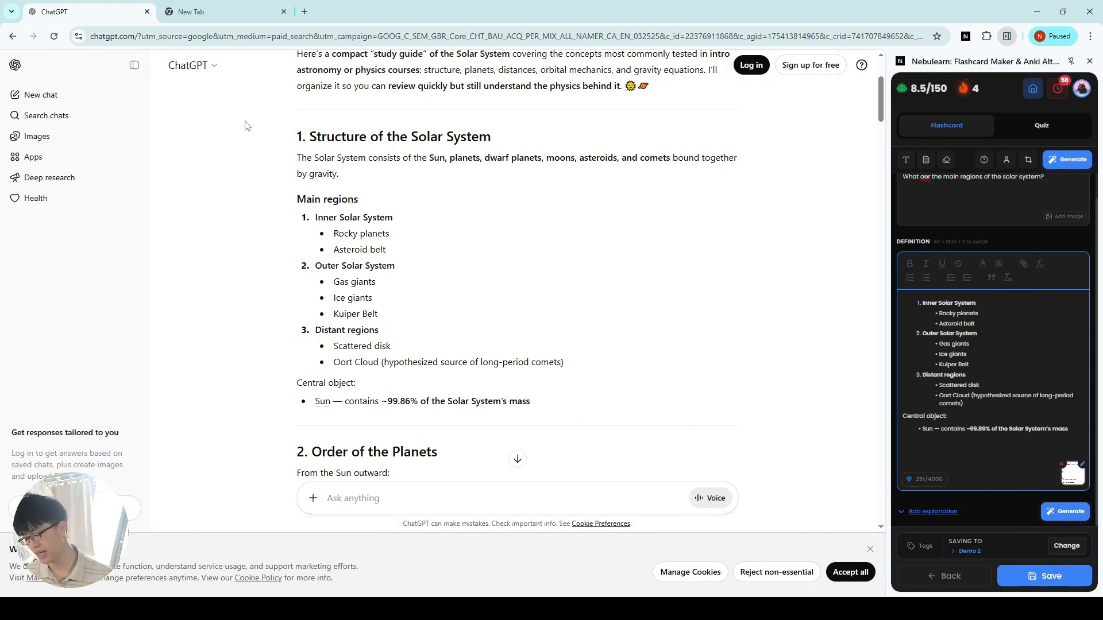
pyautogui.click(1072, 473)
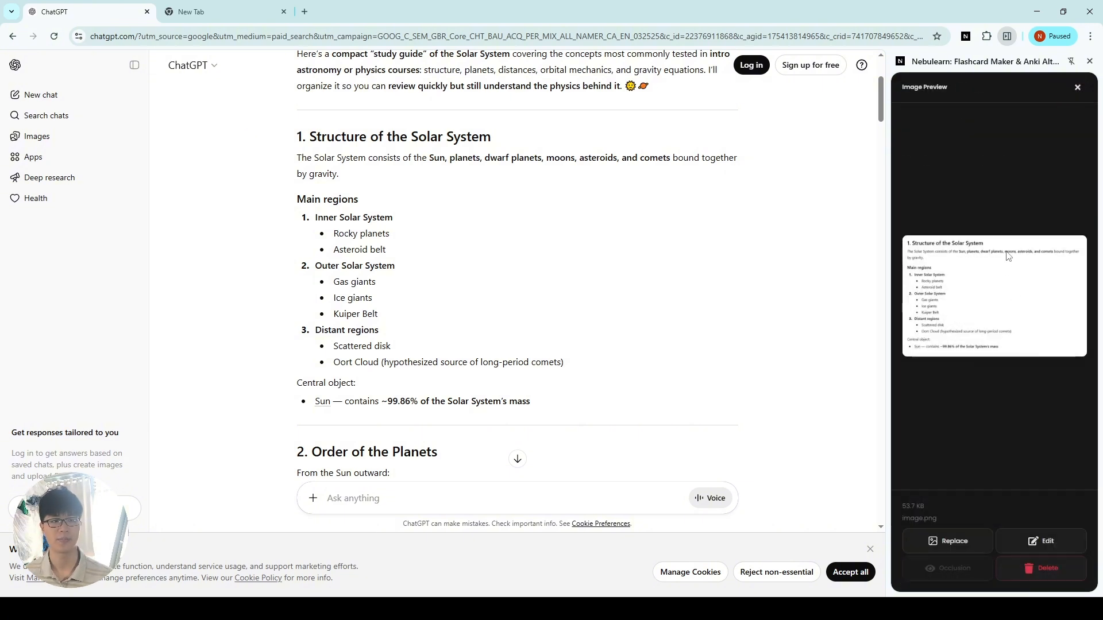
pyautogui.click(1078, 87)
pyautogui.click(1046, 576)
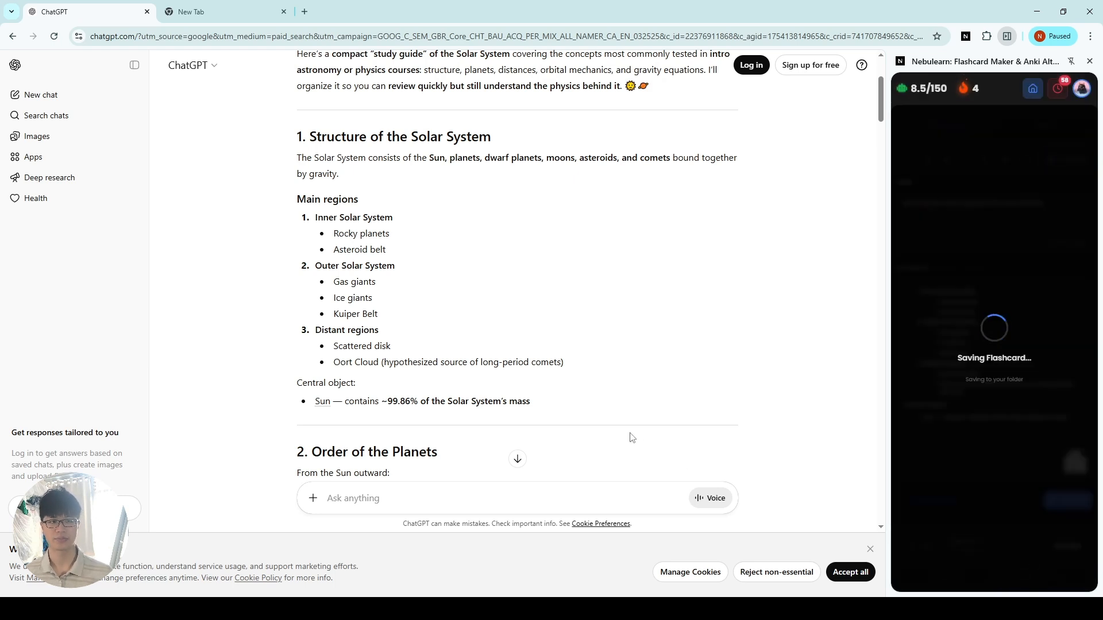
# Step: Send the study guide heading "Order of the Planets" to the term of a new flashcard
pyautogui.scroll(-1, 629, 287)
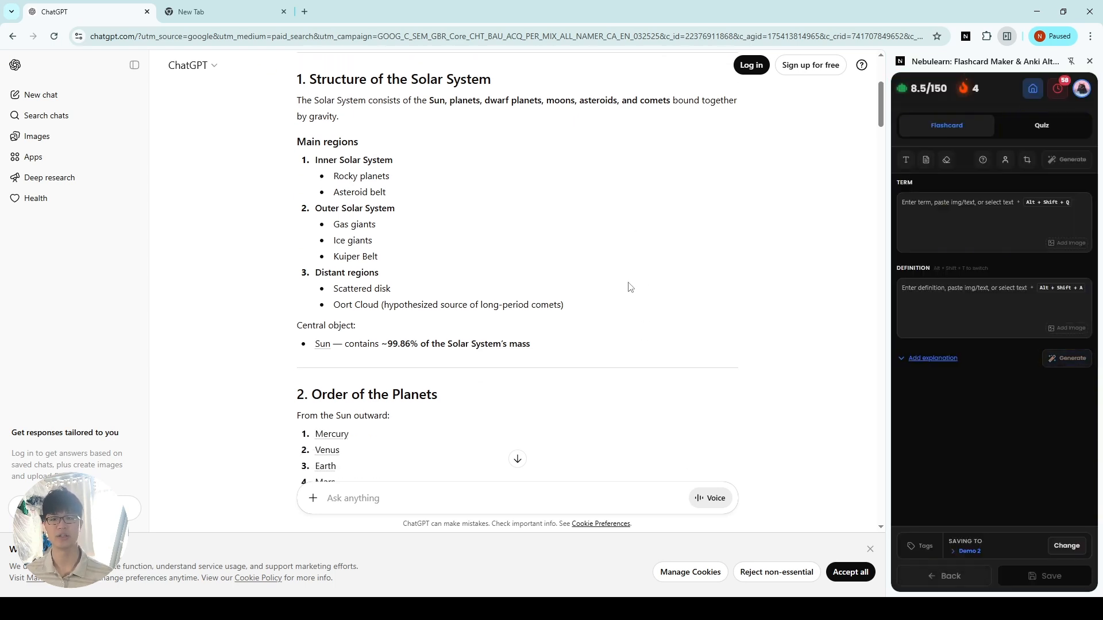
pyautogui.scroll(-3, 629, 287)
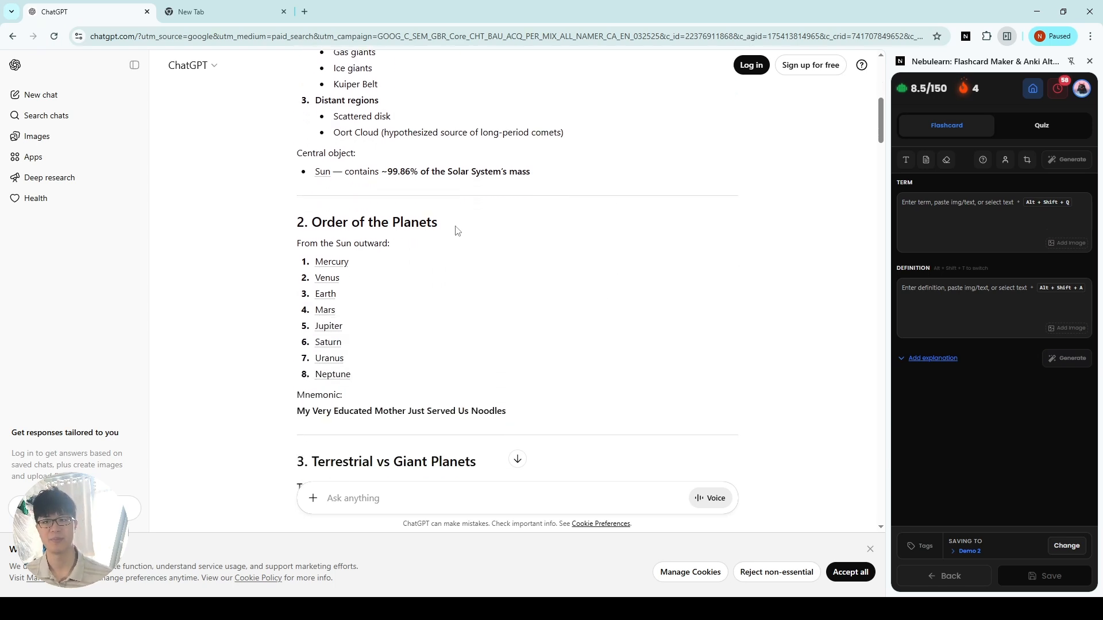
pyautogui.moveTo(456, 230); pyautogui.dragTo(313, 230)
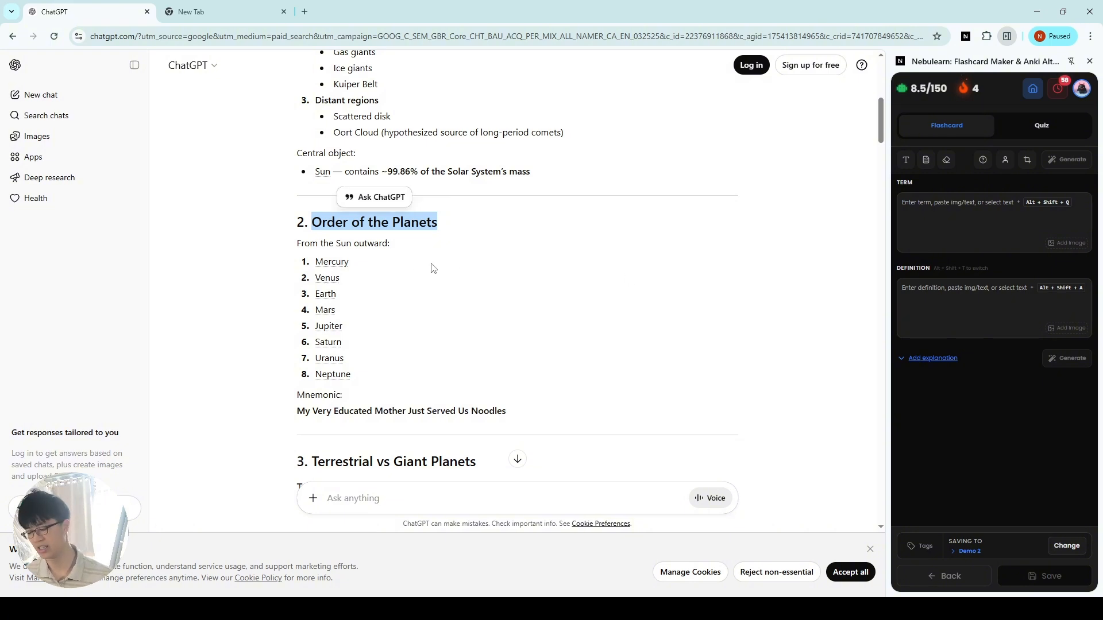
pyautogui.moveTo(451, 233); pyautogui.dragTo(315, 227)
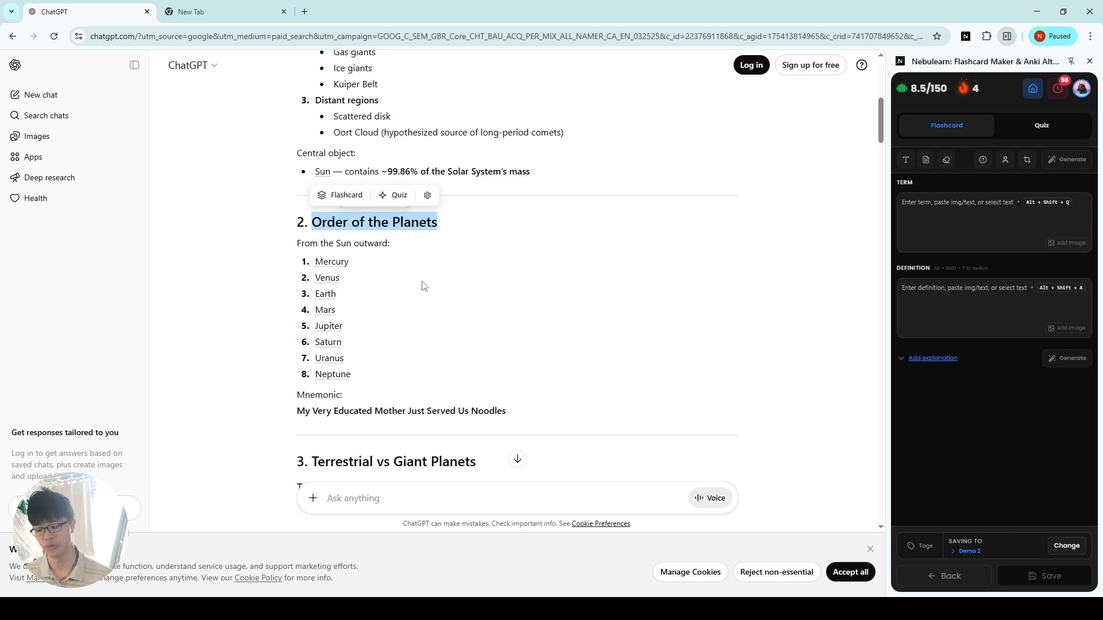
pyautogui.hotkey('alt', 'shift', 'q')
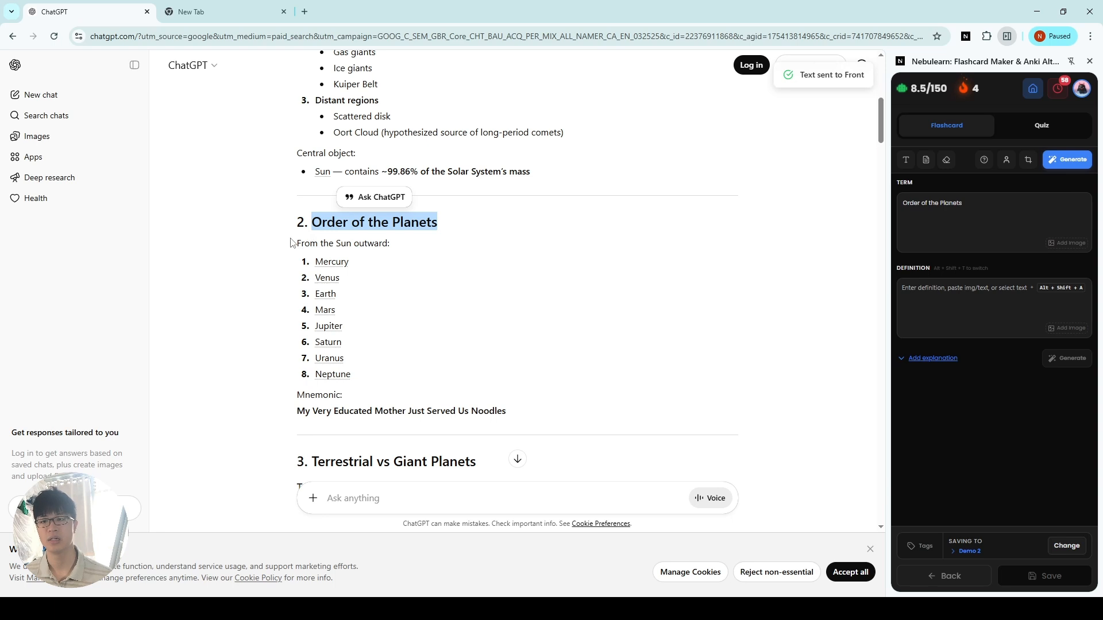
# Step: Fill the definition with the text from "From the Sun outward:" through Neptune and save the flashcard to Demo 2
pyautogui.moveTo(296, 243); pyautogui.dragTo(379, 322)
pyautogui.scroll(-1, 418, 310)
pyautogui.hotkey('alt', 'shift', 'a')
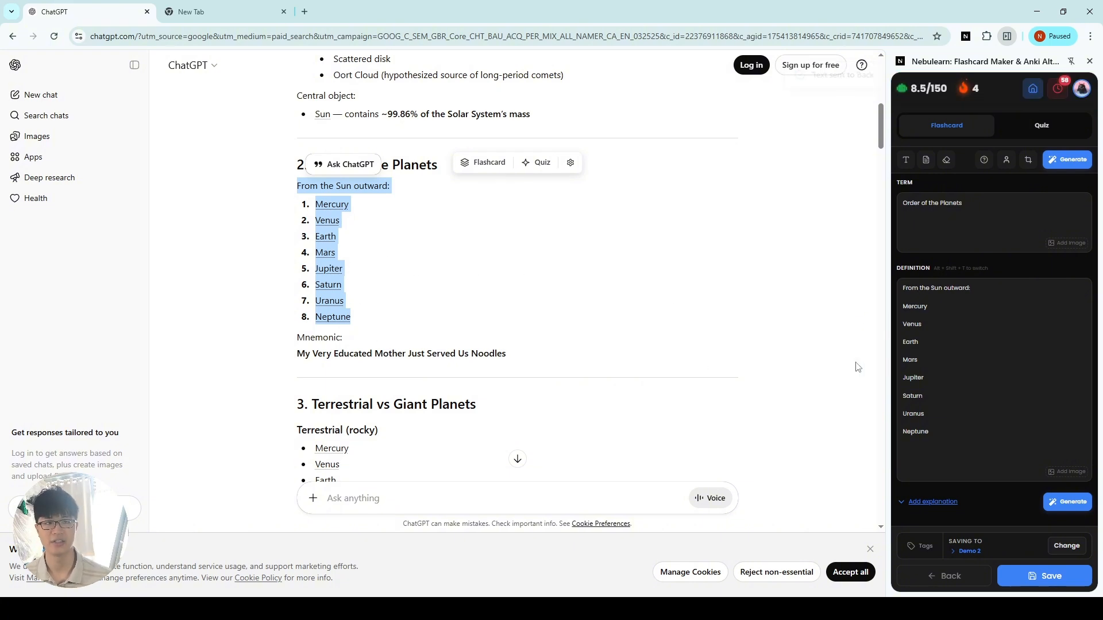
pyautogui.click(711, 355)
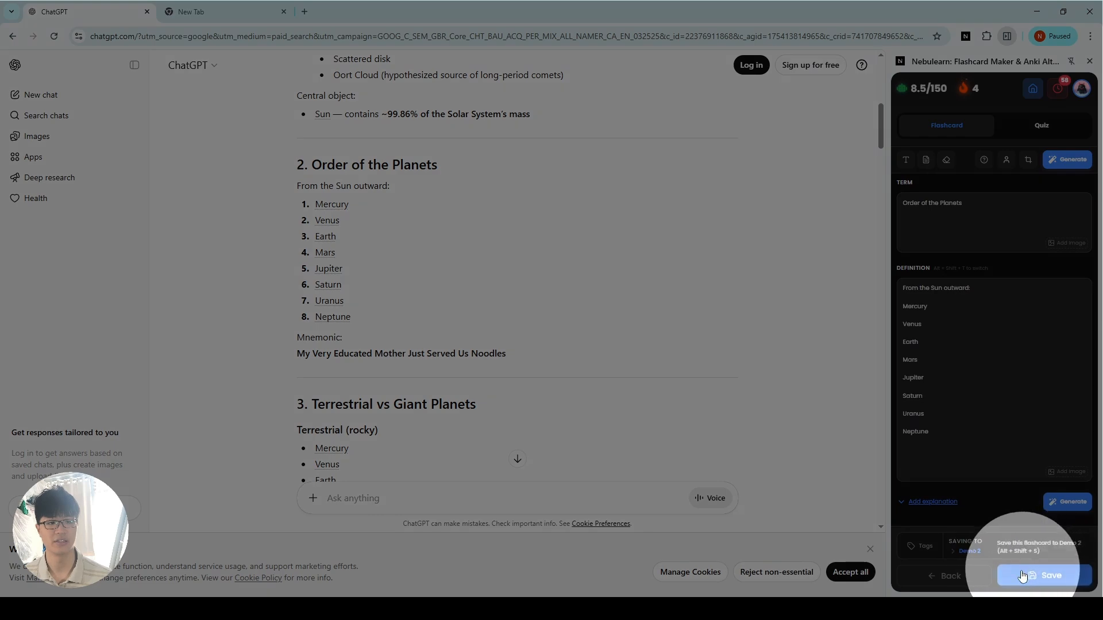
pyautogui.click(1022, 576)
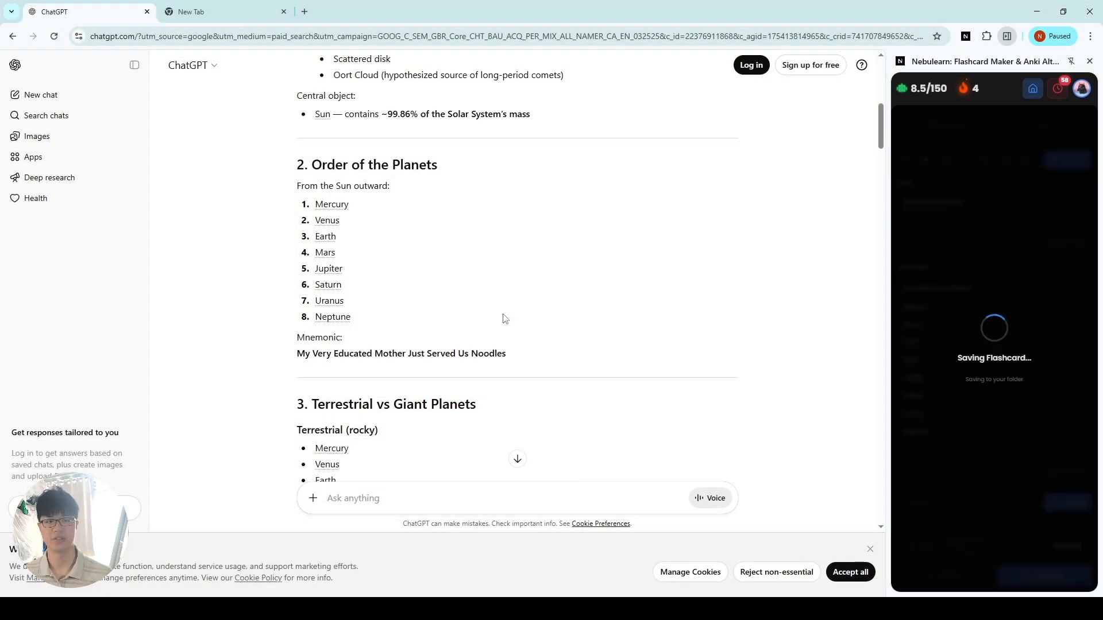
# Step: Generate a flashcard from a Snip & Study capture of the "Terrestrial vs Giant Planets" section, using the Default profile and the image on the Back
pyautogui.scroll(-1, 501, 320)
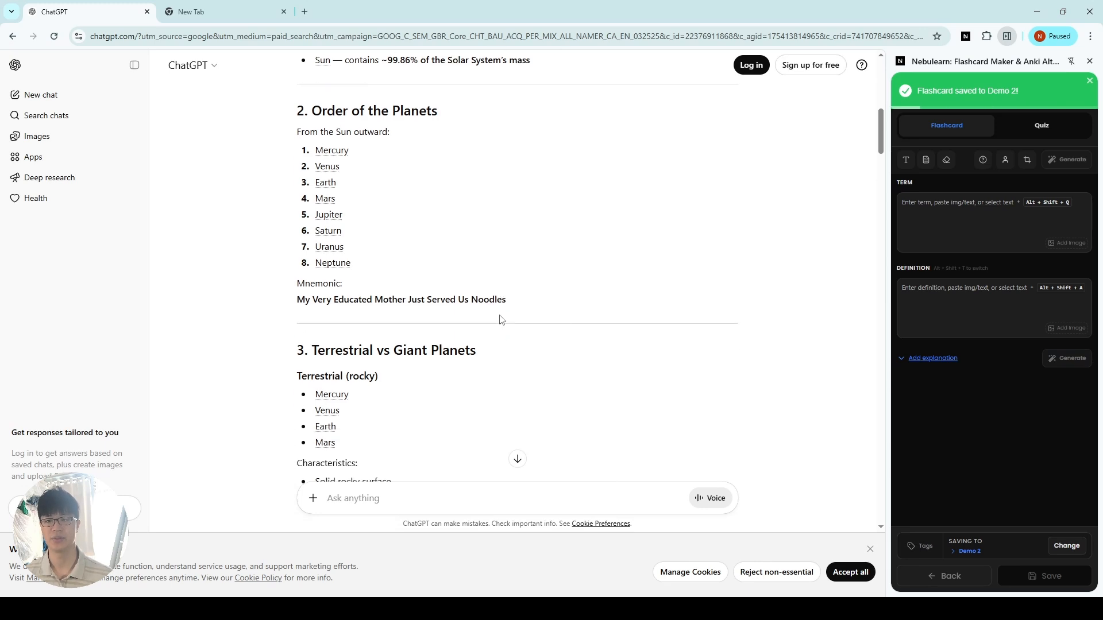
pyautogui.scroll(-3, 500, 320)
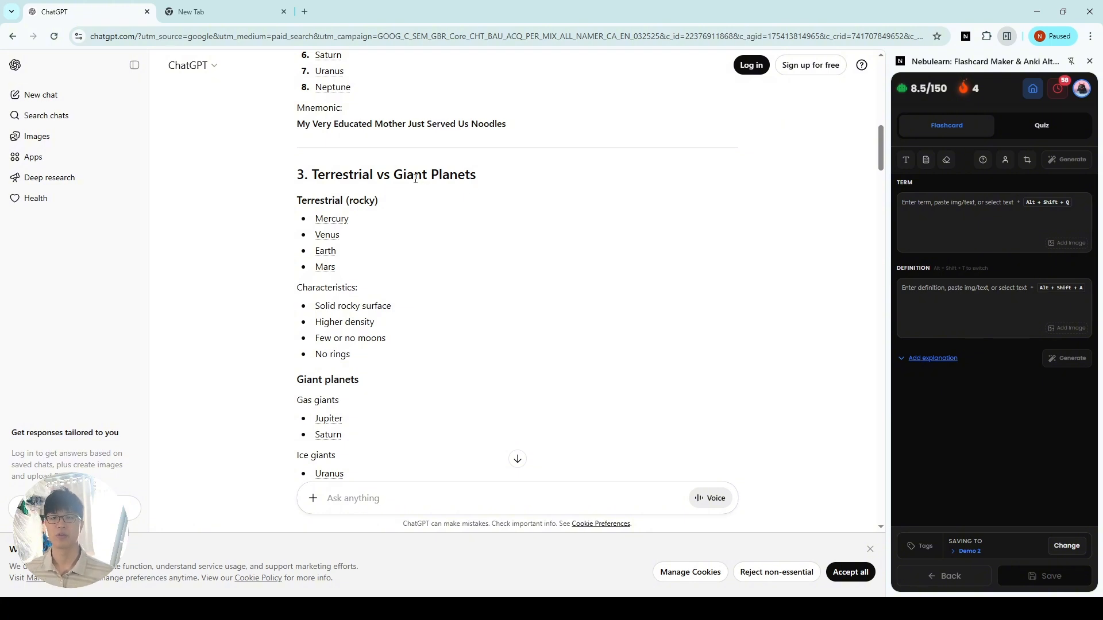
pyautogui.scroll(-1, 309, 173)
pyautogui.scroll(1, 347, 179)
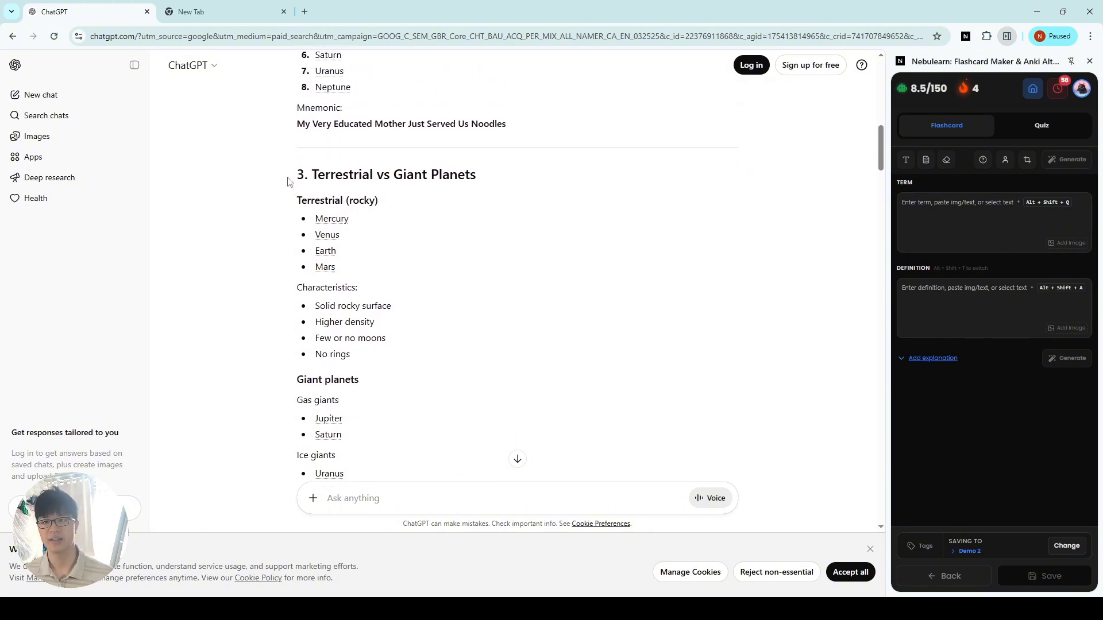
pyautogui.moveTo(287, 175); pyautogui.dragTo(477, 352)
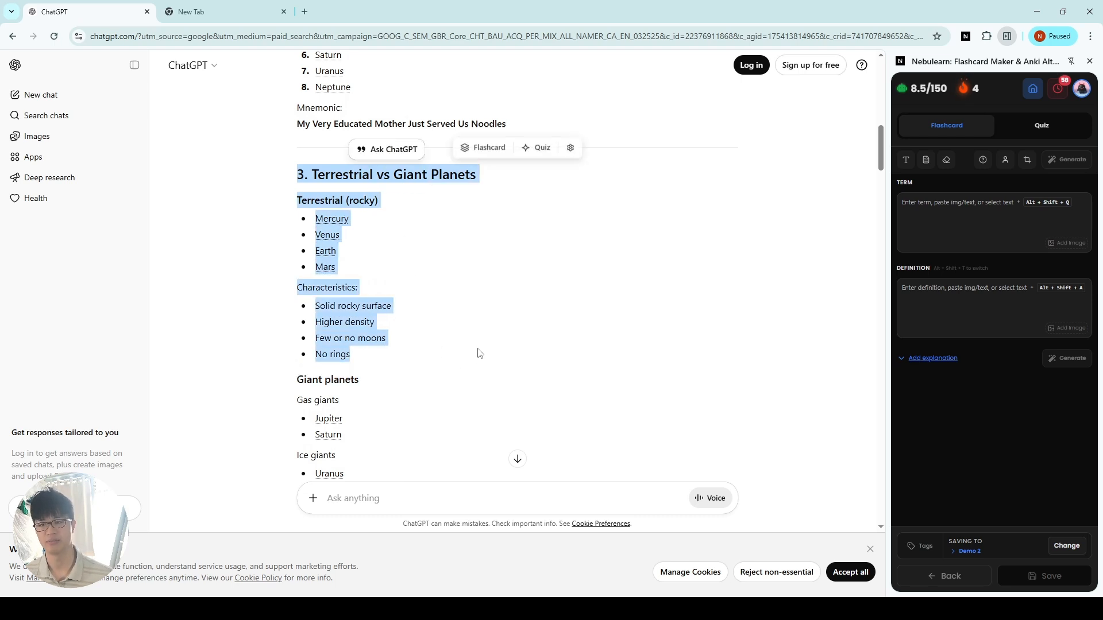
pyautogui.click(481, 352)
pyautogui.scroll(-1, 485, 350)
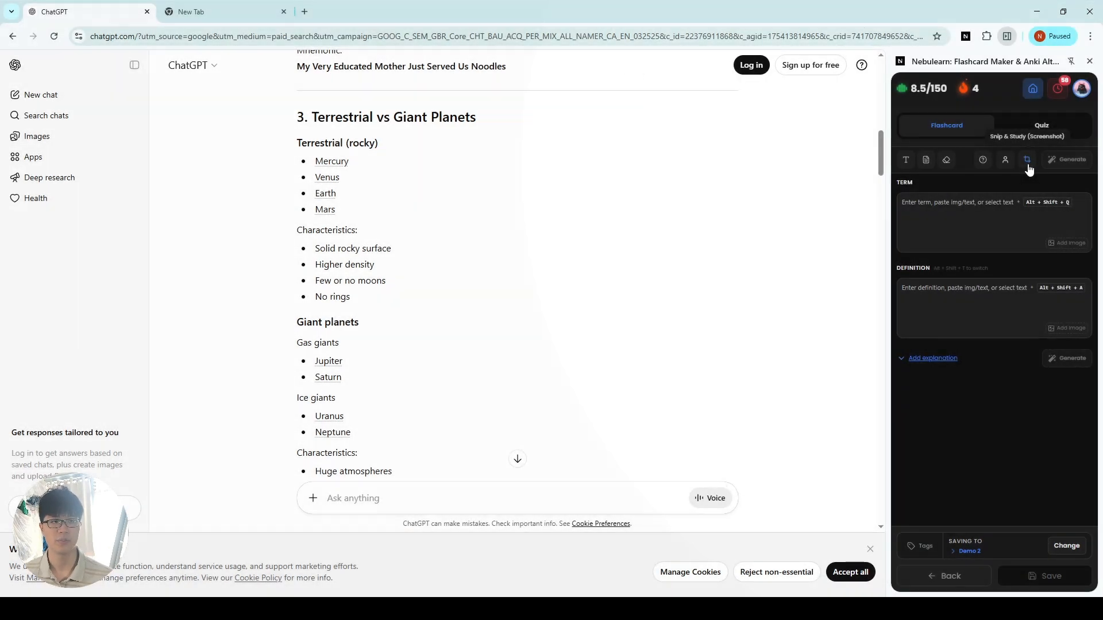
pyautogui.click(1028, 166)
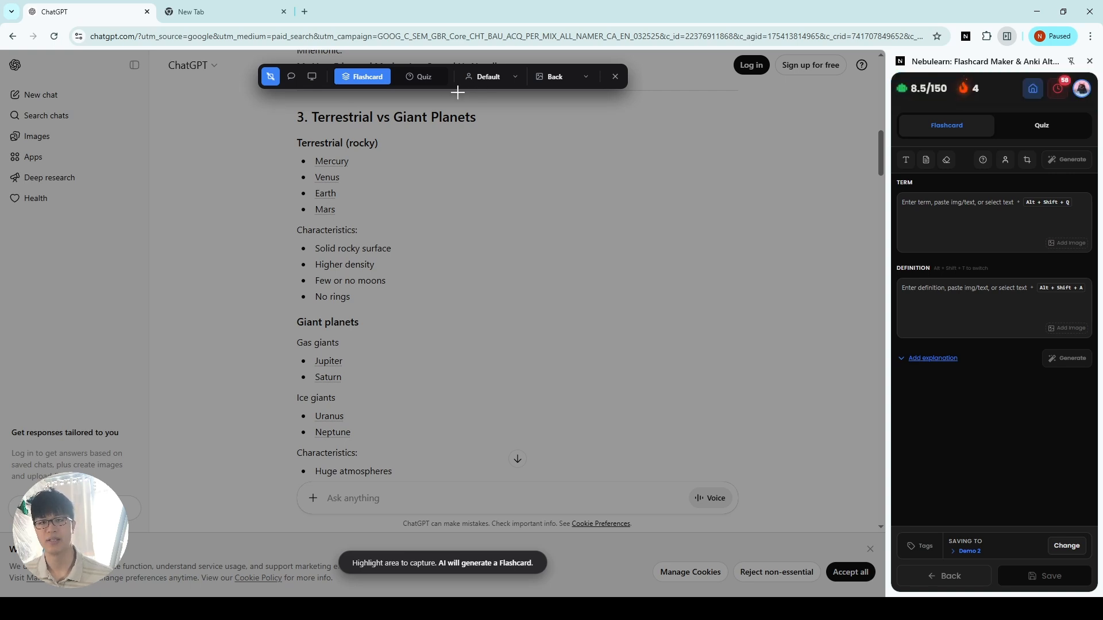
pyautogui.click(570, 77)
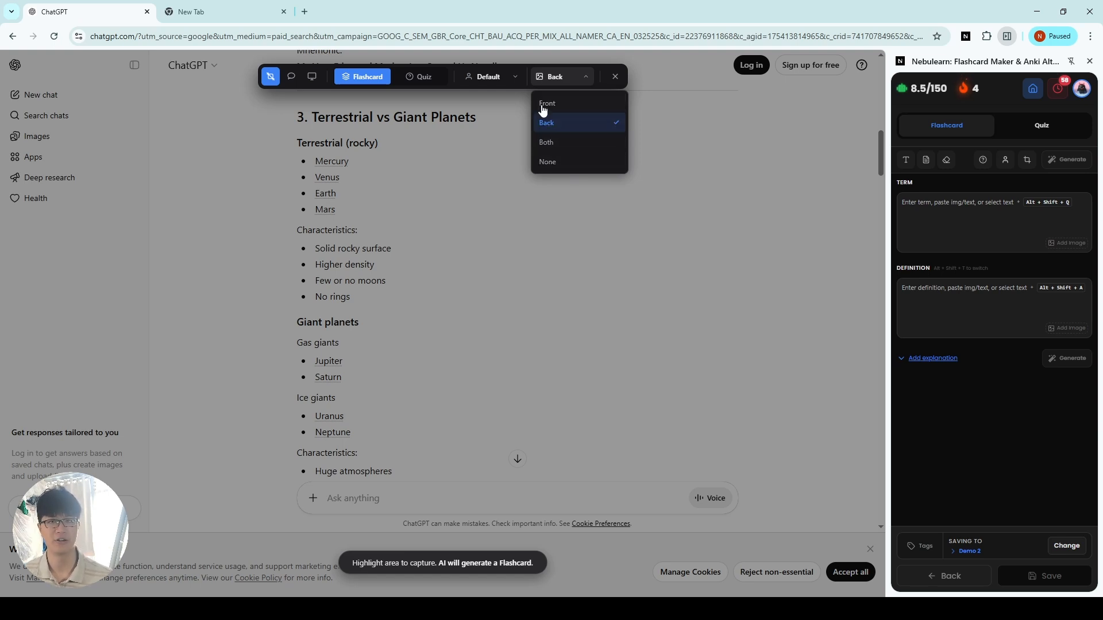
pyautogui.click(493, 77)
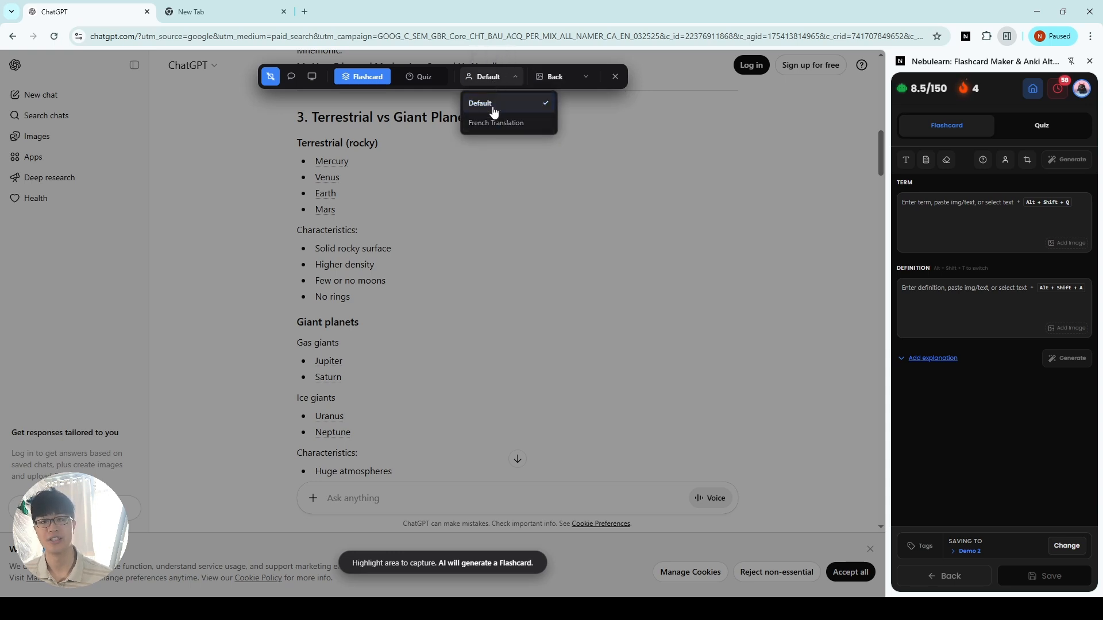
pyautogui.click(500, 104)
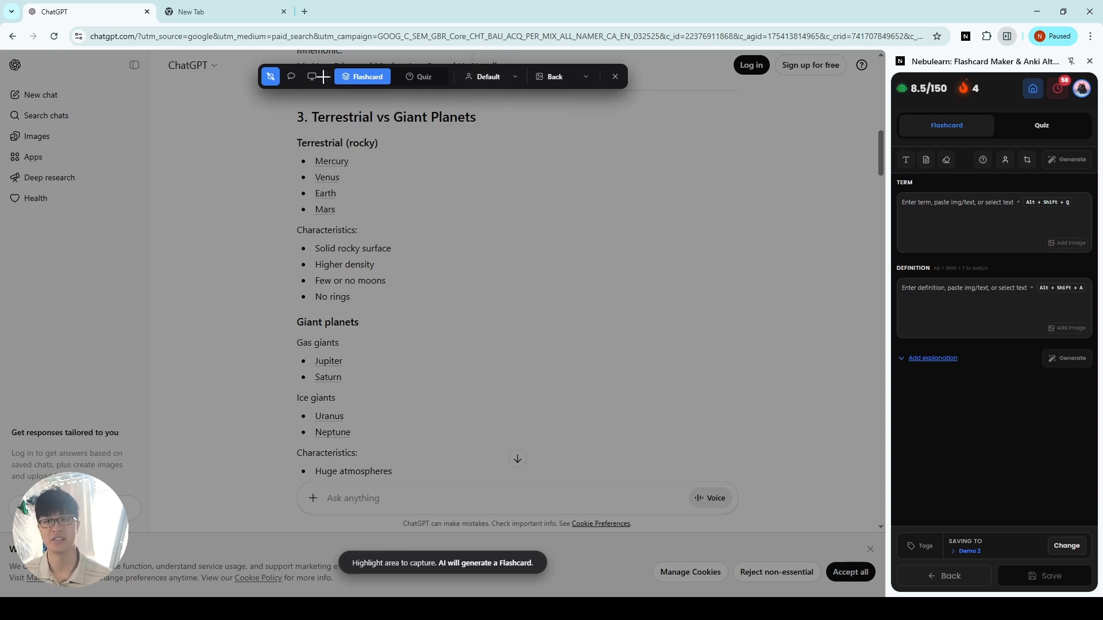
pyautogui.moveTo(271, 98); pyautogui.dragTo(656, 448)
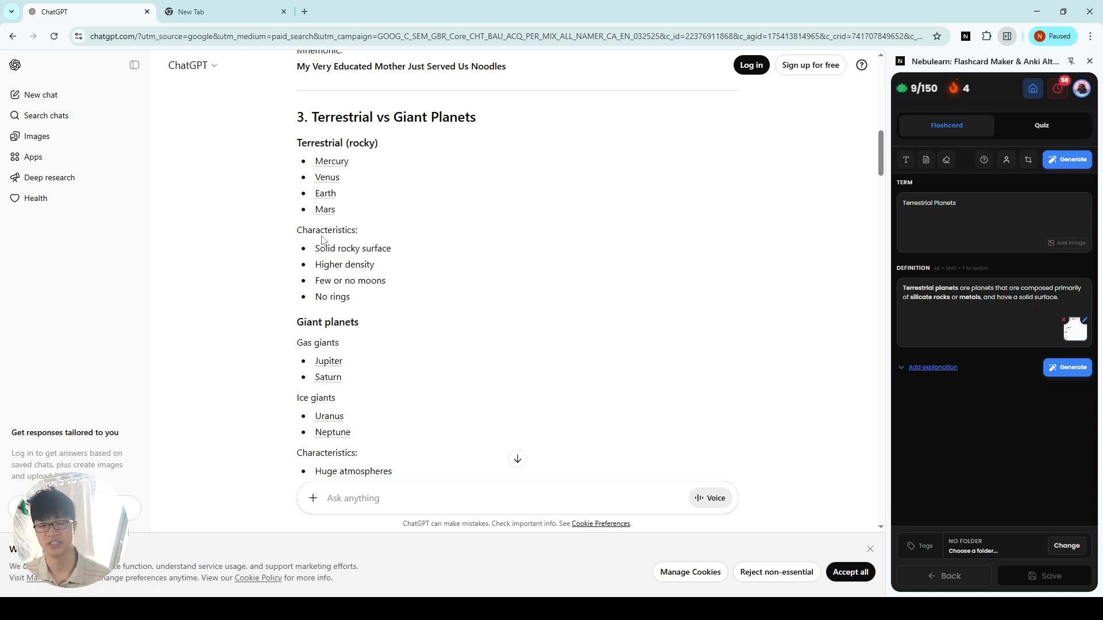
# Step: Compare the generated flashcard with the Terrestrial section, previewing its attached screenshot and checking the definition text
pyautogui.moveTo(294, 140); pyautogui.dragTo(376, 282)
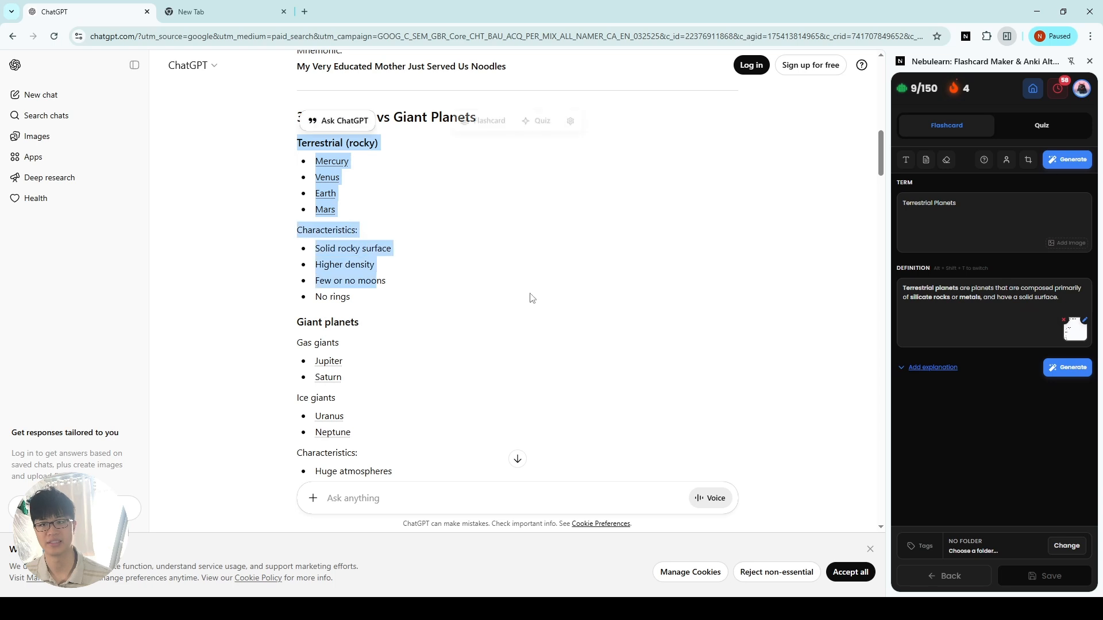
pyautogui.click(1075, 331)
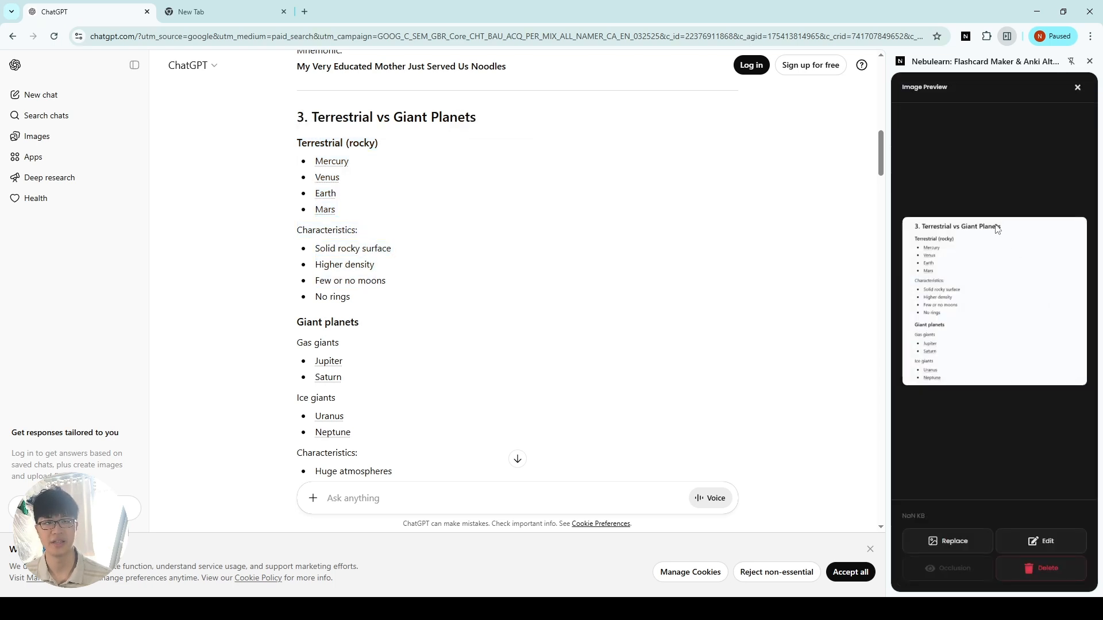
pyautogui.click(1078, 88)
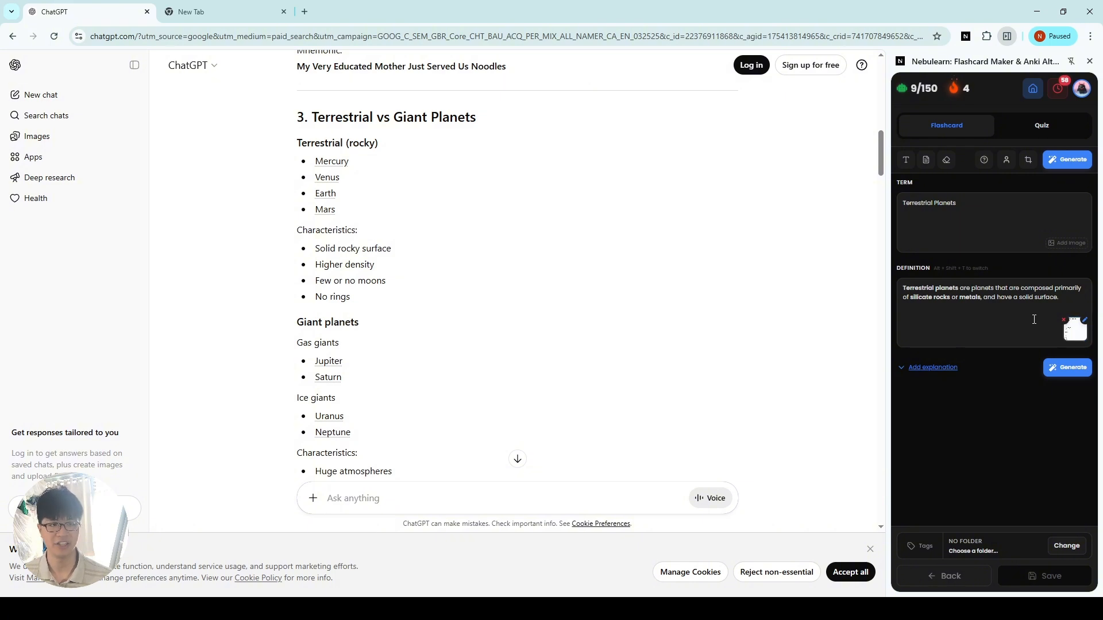
pyautogui.moveTo(1030, 298); pyautogui.dragTo(896, 285)
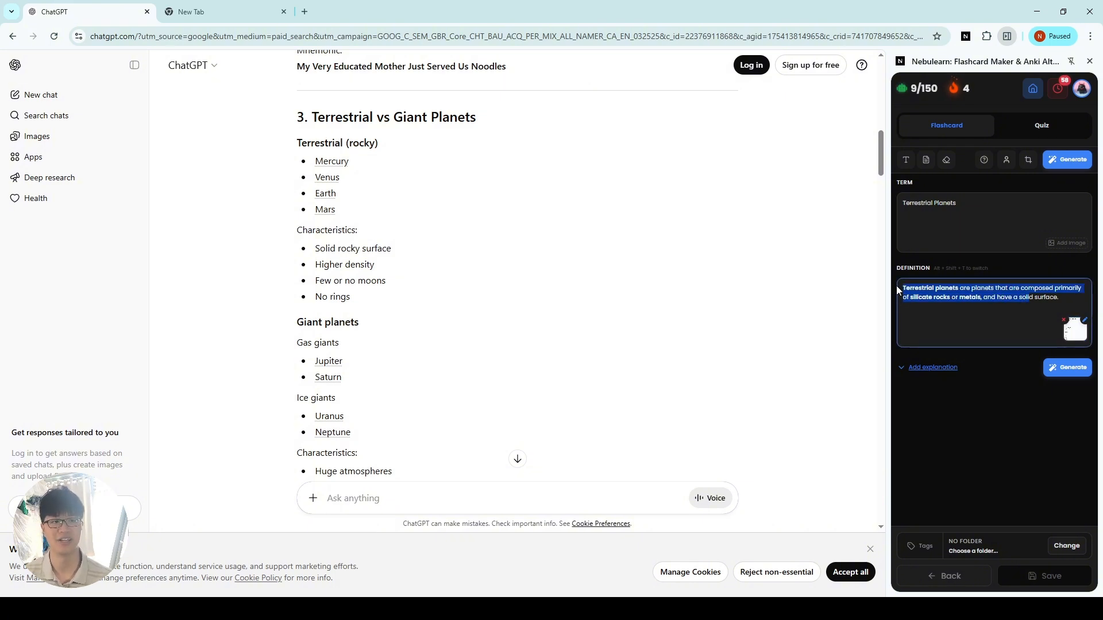
pyautogui.click(1026, 353)
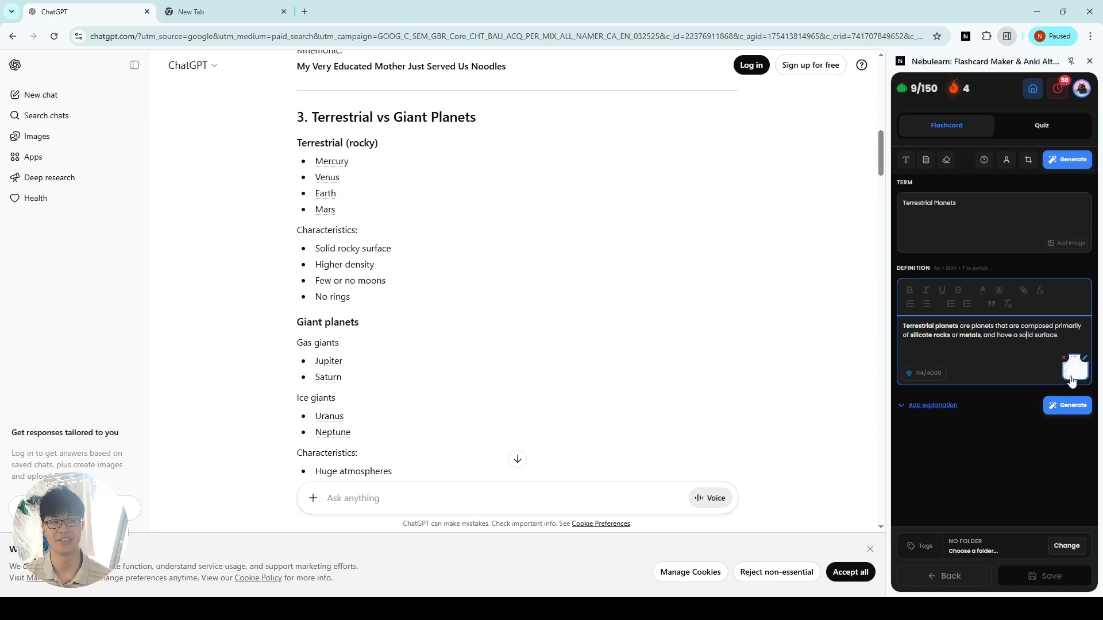
# Step: Check the image placement options of the Snip & Study tool and close it without capturing
pyautogui.click(1029, 160)
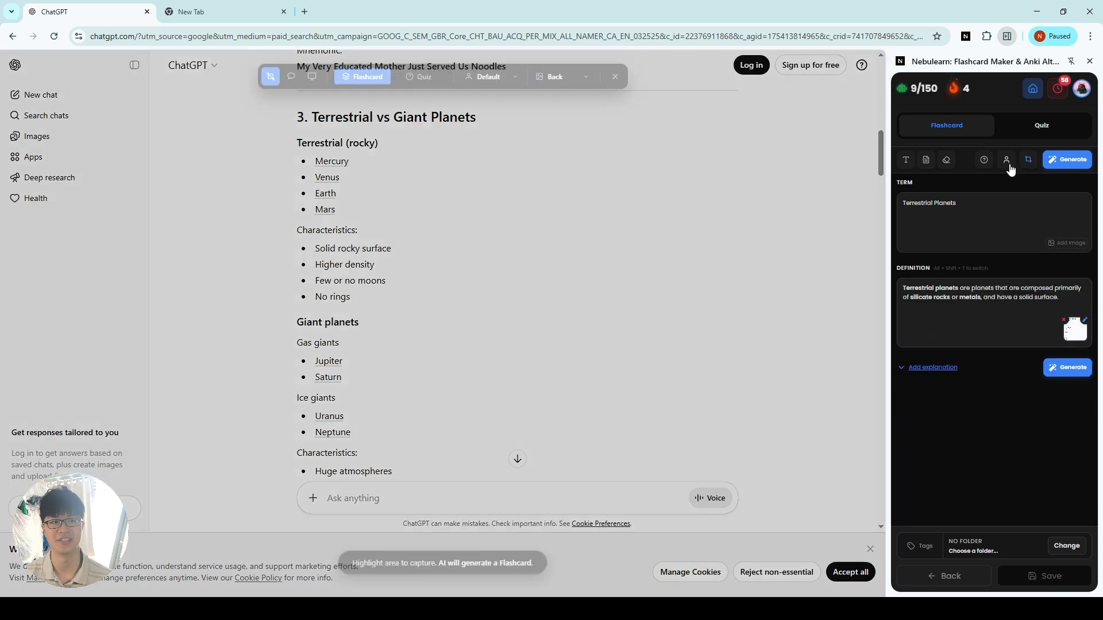
pyautogui.click(555, 78)
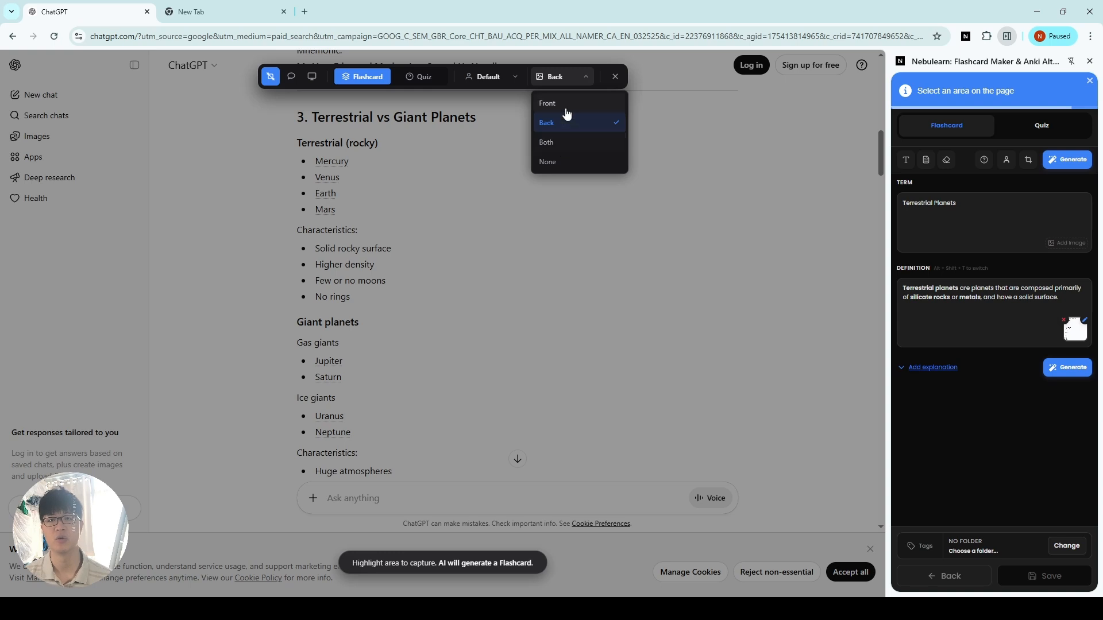
pyautogui.click(624, 76)
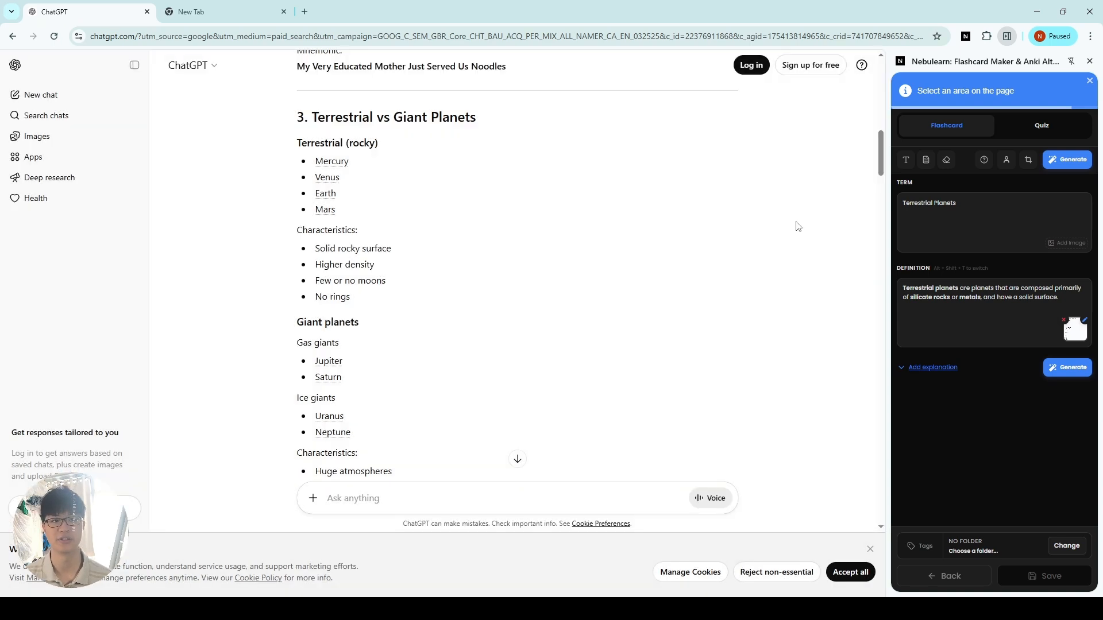
# Step: Choose the Demo 2 folder as the destination and save the Terrestrial Planets flashcard there
pyautogui.click(1058, 545)
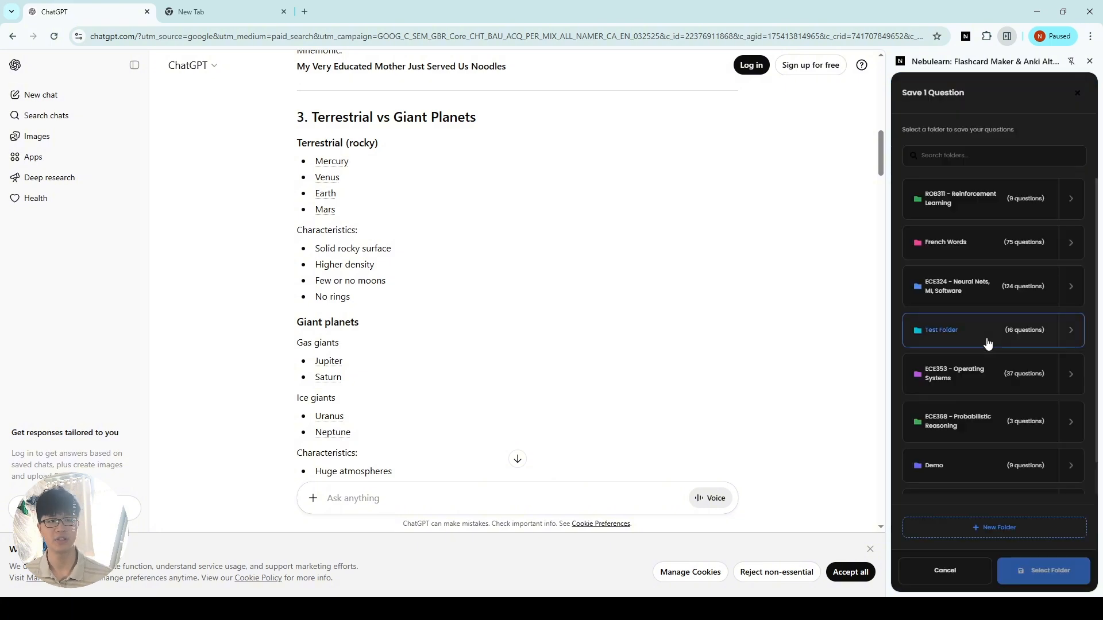
pyautogui.scroll(-1, 987, 344)
pyautogui.click(970, 480)
pyautogui.click(1046, 575)
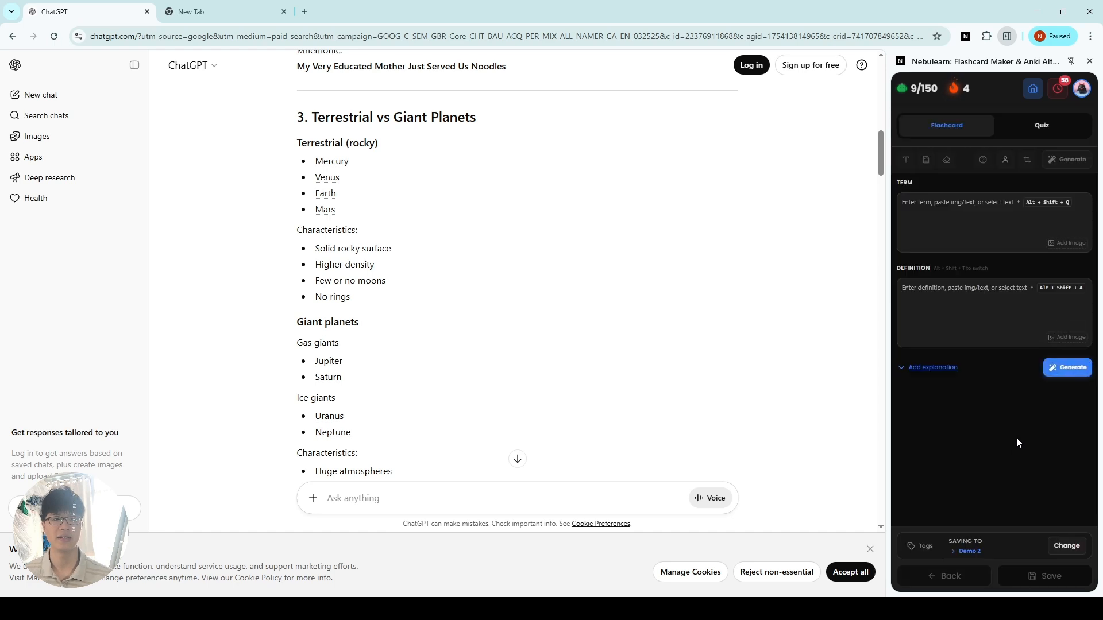
# Step: Generate a flashcard from the study guide text between "4. Important Distances" and "Planet distances from the Sun:"
pyautogui.scroll(-7, 541, 355)
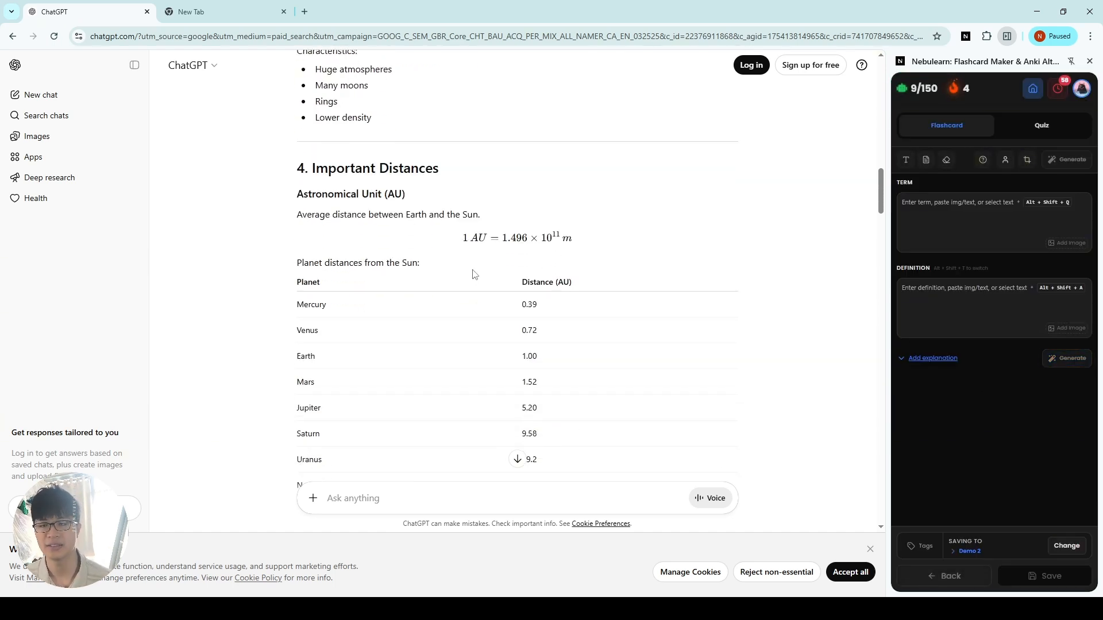
pyautogui.moveTo(472, 274); pyautogui.dragTo(291, 171)
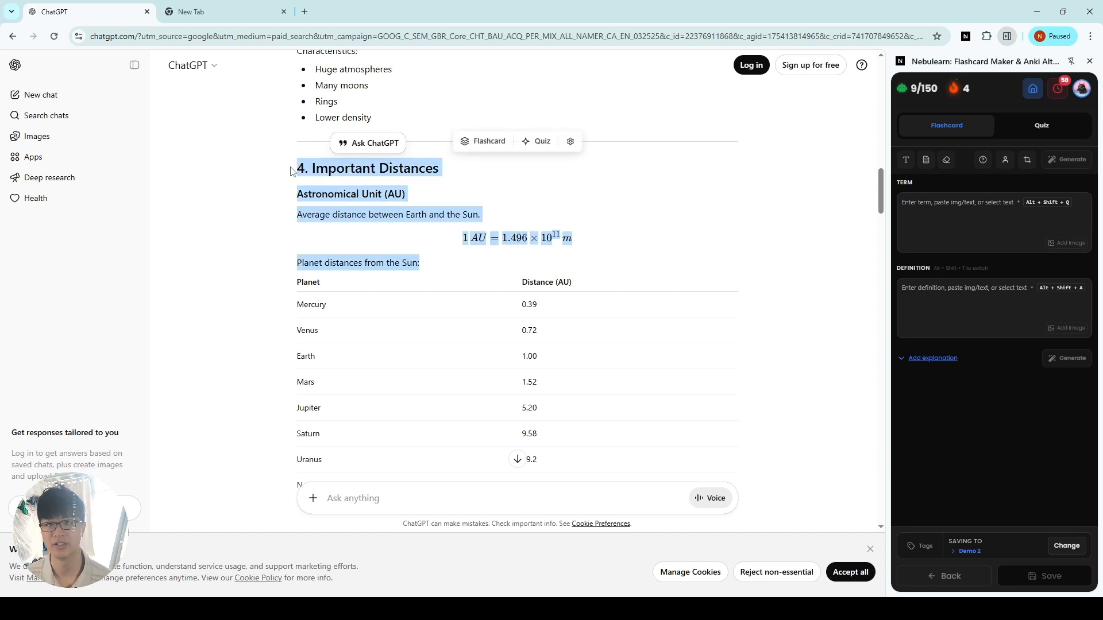
pyautogui.moveTo(452, 267); pyautogui.dragTo(298, 167)
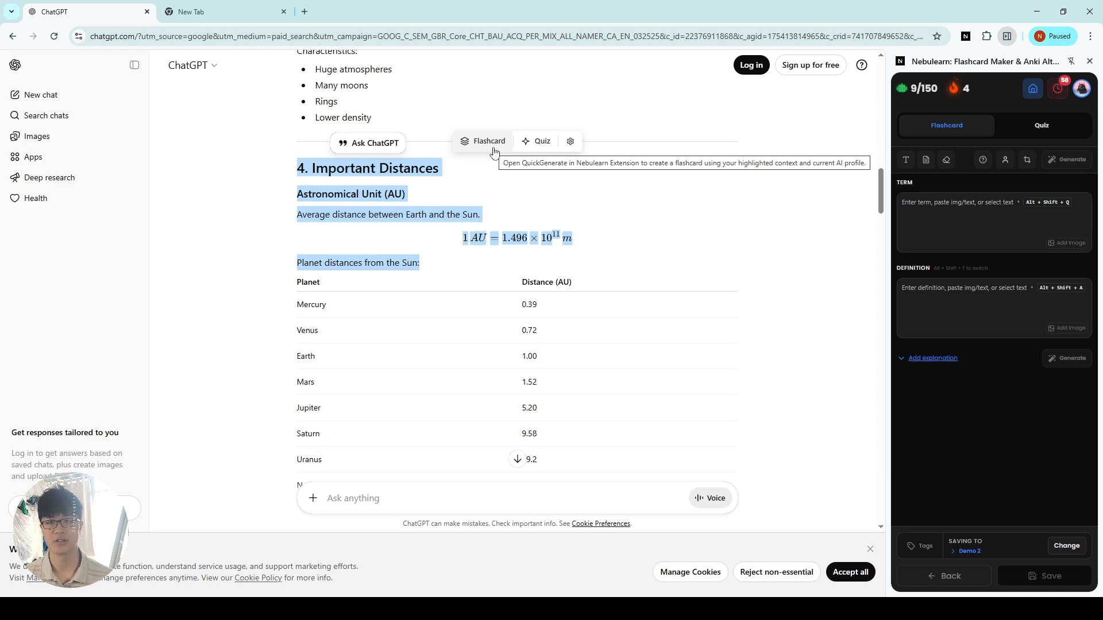
pyautogui.moveTo(439, 263); pyautogui.dragTo(296, 164)
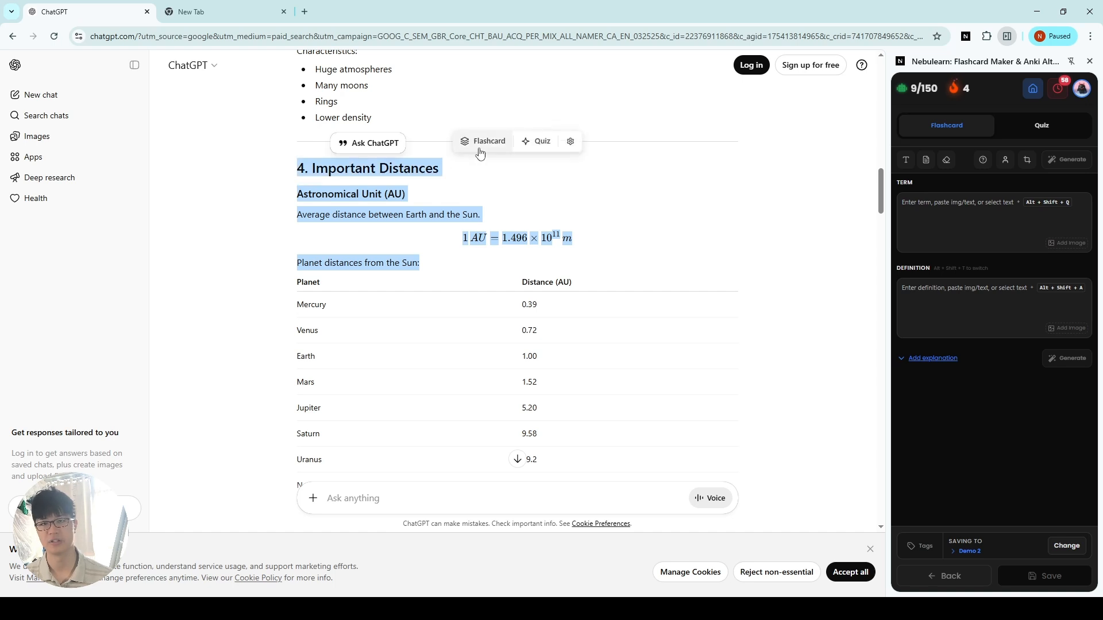
pyautogui.click(480, 152)
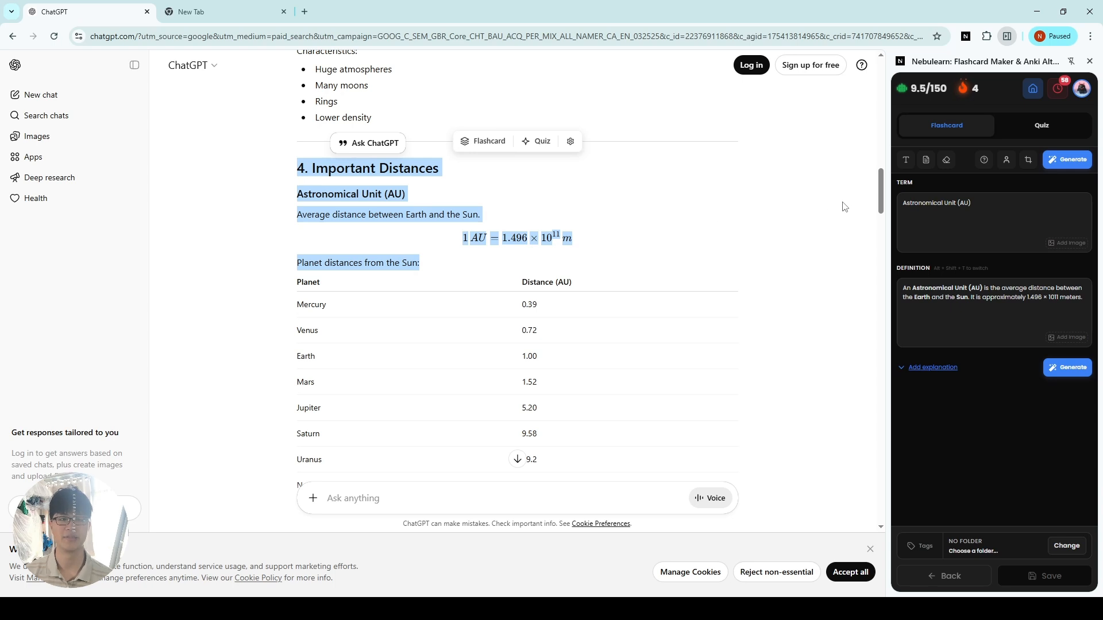
# Step: Reword the generated flashcard's term to "What is the Astronomical Unit (AU)"
pyautogui.click(1026, 223)
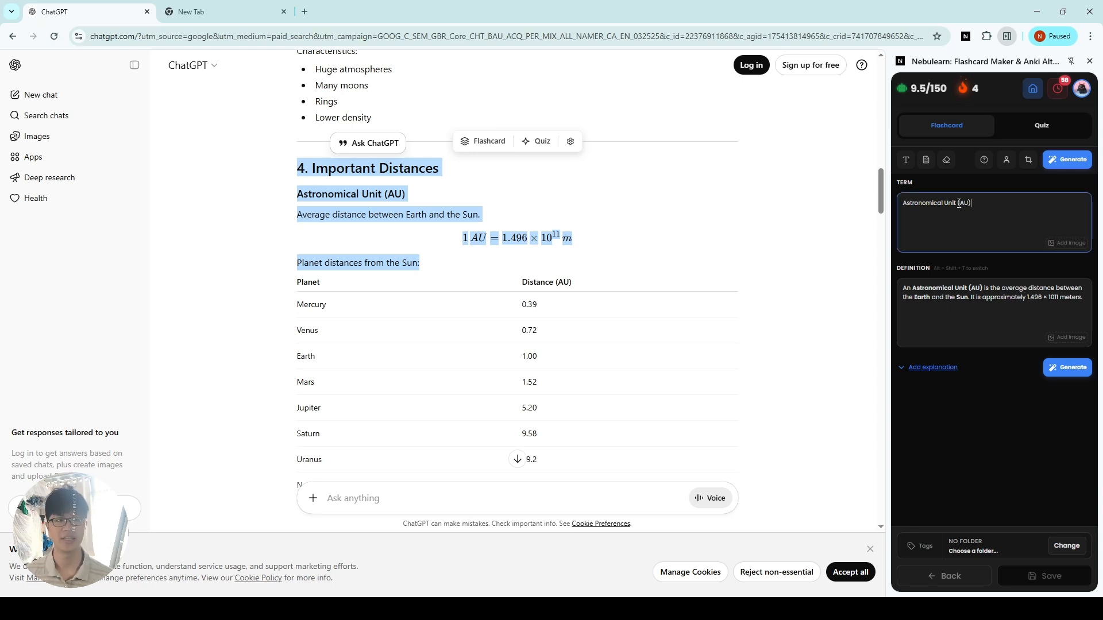
pyautogui.hotkey('ctrl', 'a')
pyautogui.click(993, 214)
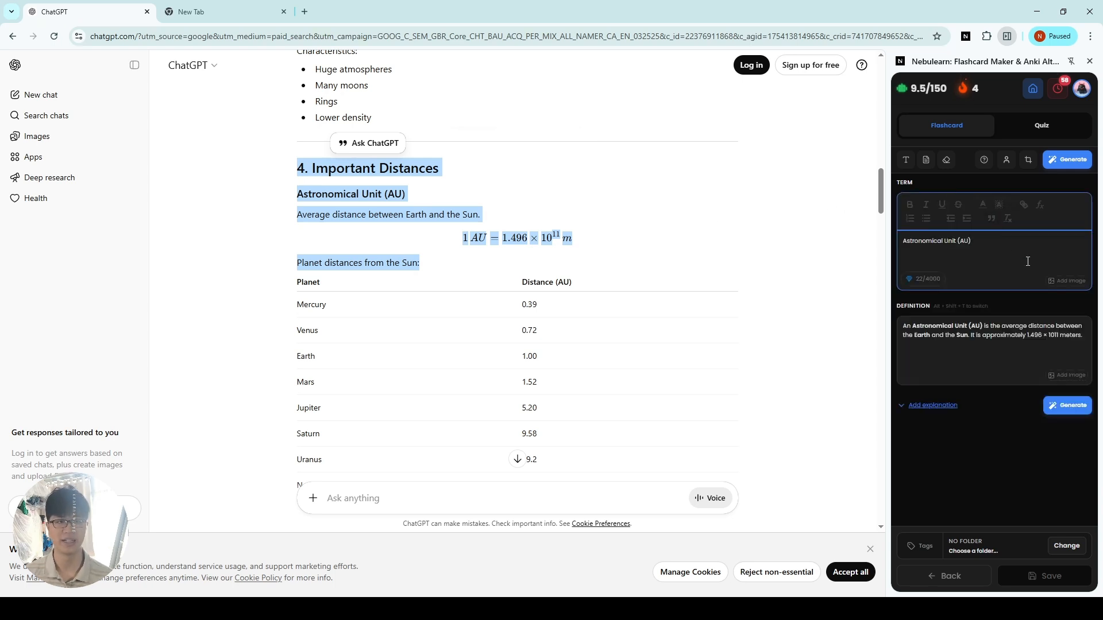
pyautogui.write('W')
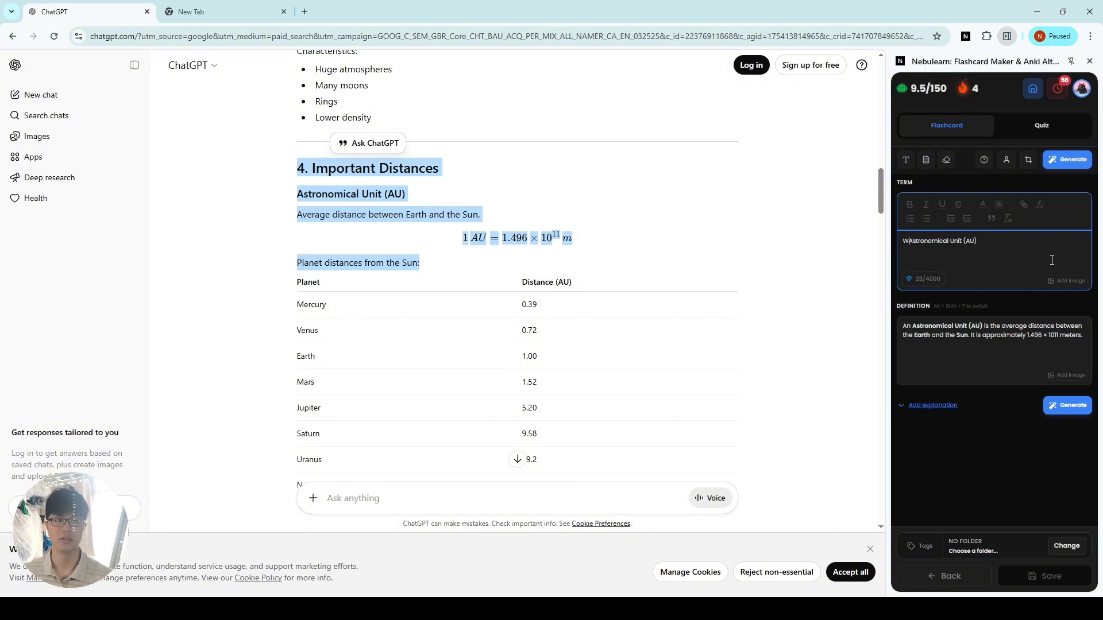
pyautogui.write('hat is ')
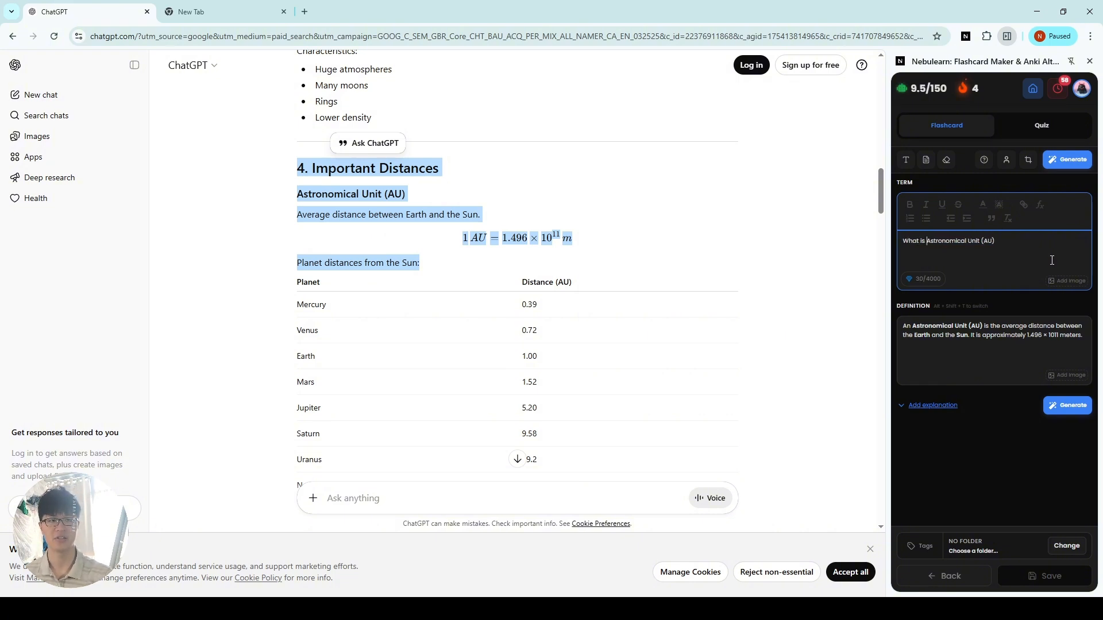
pyautogui.write('the')
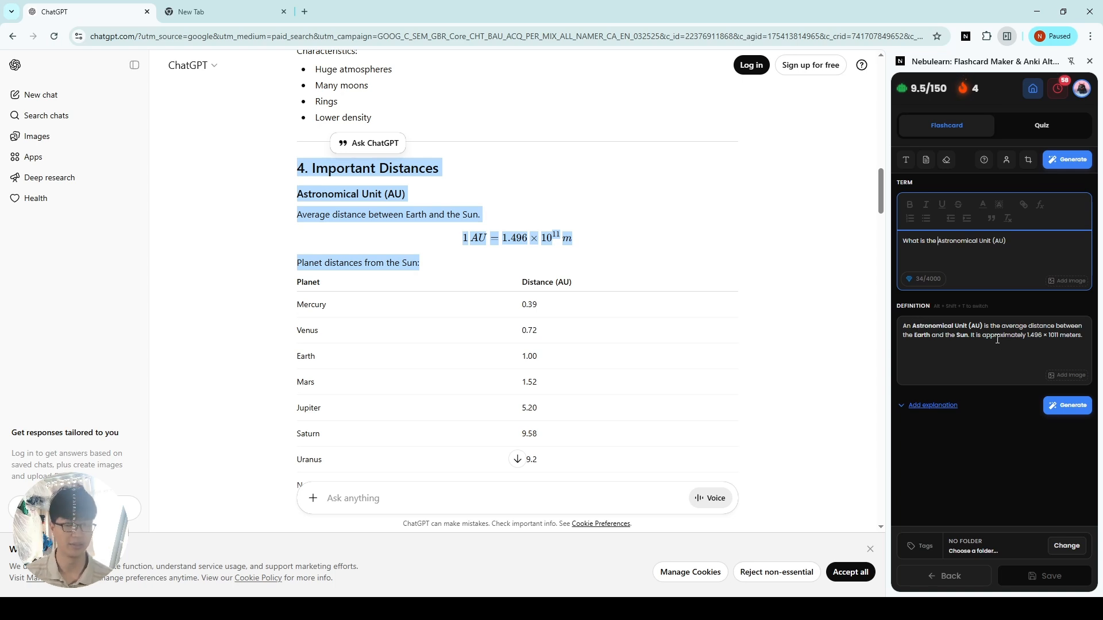
# Step: Choose the Demo 2 folder as the destination and save the Astronomical Unit flashcard there
pyautogui.click(1007, 420)
pyautogui.click(1066, 545)
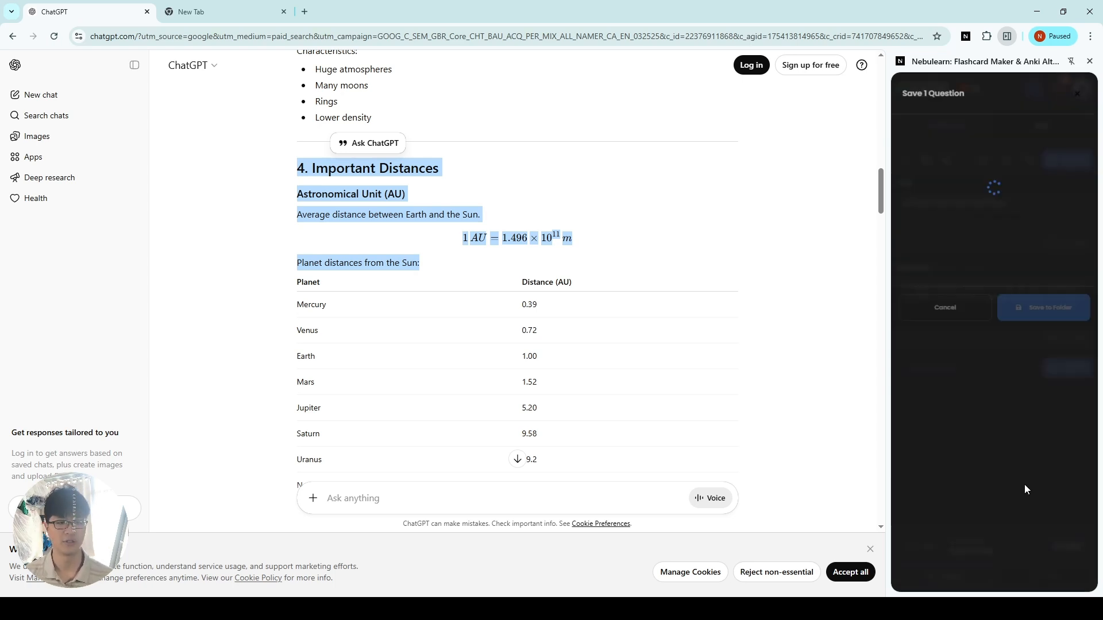
pyautogui.scroll(-1, 1034, 451)
pyautogui.click(1027, 476)
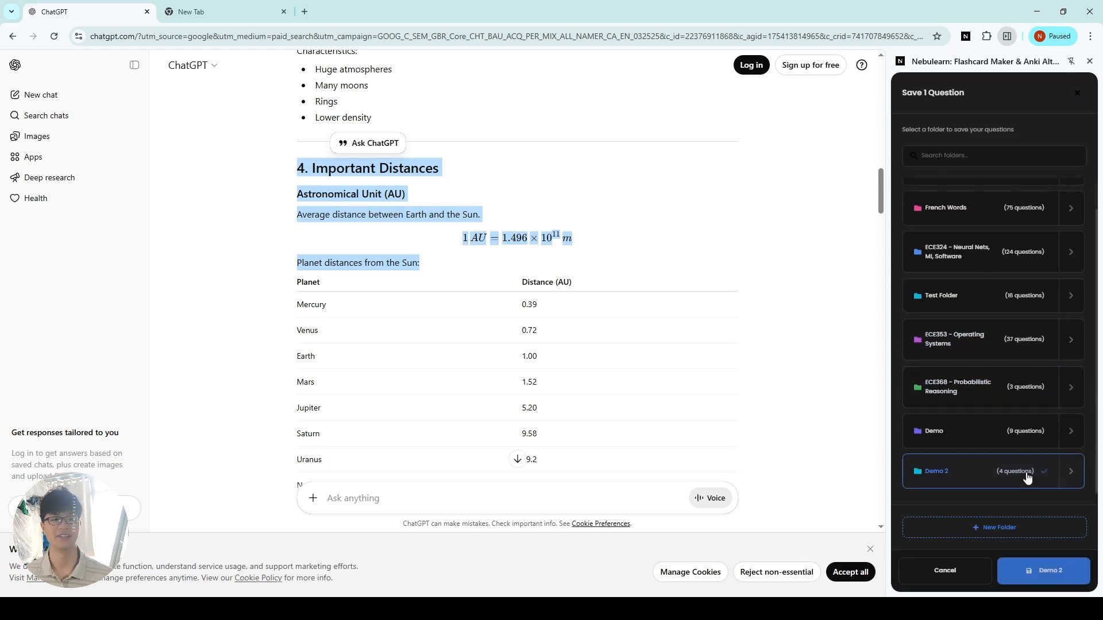
pyautogui.click(1044, 571)
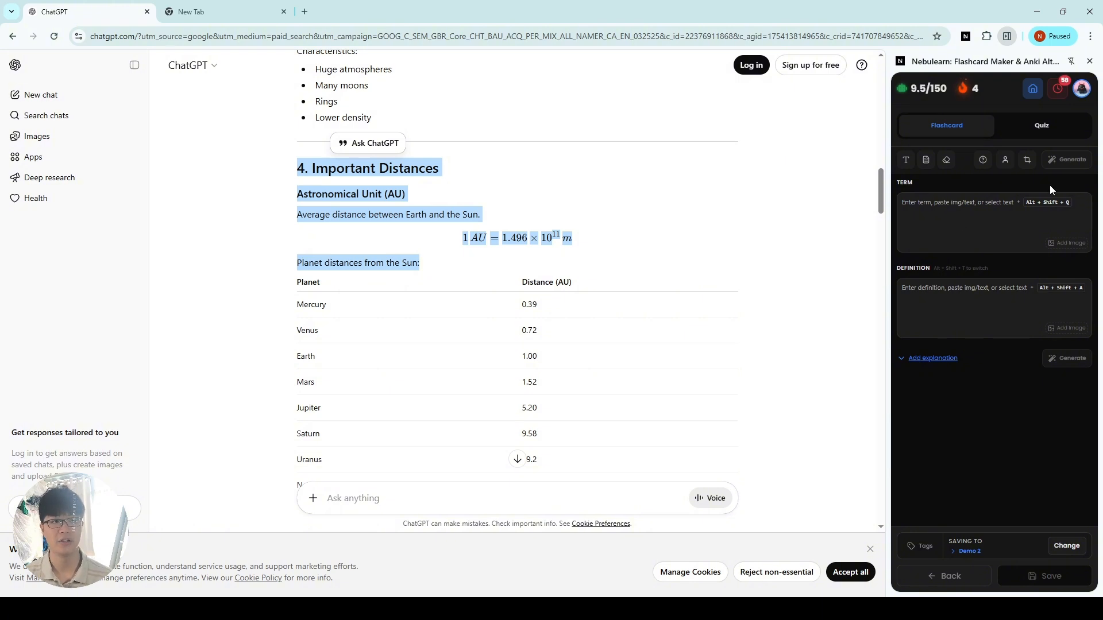
# Step: Enter the study guide heading "Astronomical Unit (AU)" as a new flashcard's term and generate its definition with AI
pyautogui.click(980, 215)
pyautogui.moveTo(455, 189); pyautogui.dragTo(237, 184)
pyautogui.click(969, 250)
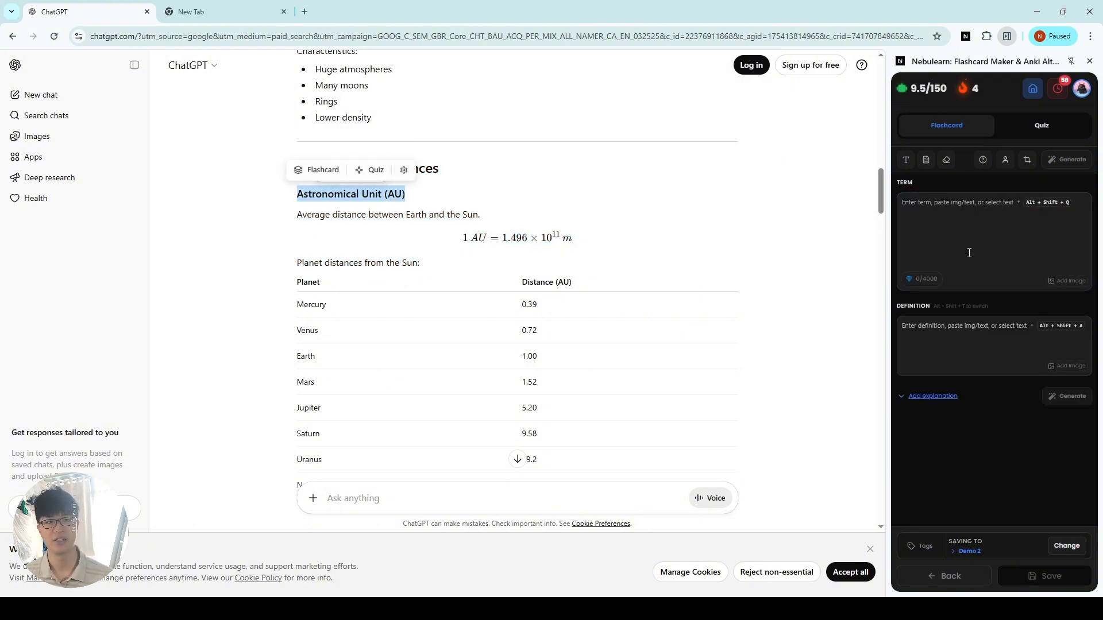
pyautogui.click(969, 252)
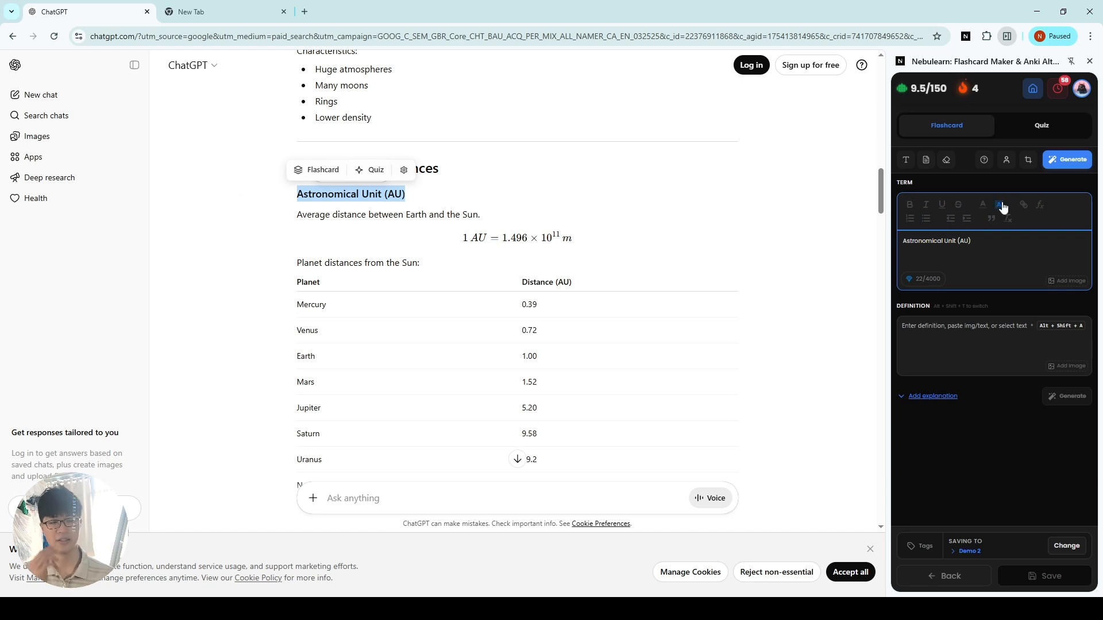
pyautogui.click(1064, 161)
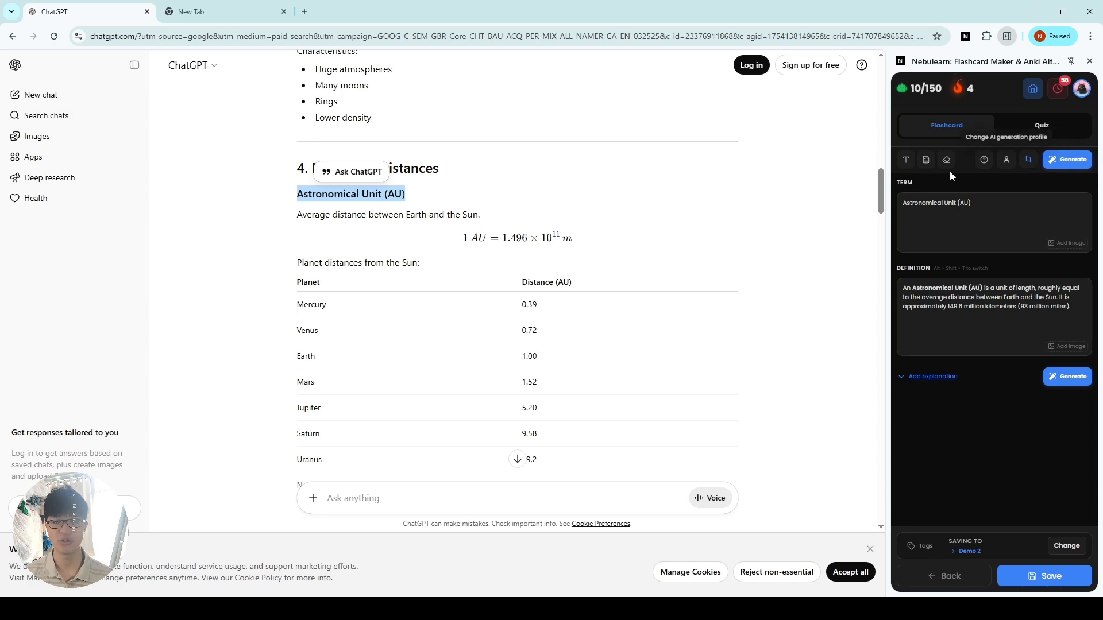
pyautogui.click(566, 214)
pyautogui.moveTo(445, 257); pyautogui.dragTo(284, 191)
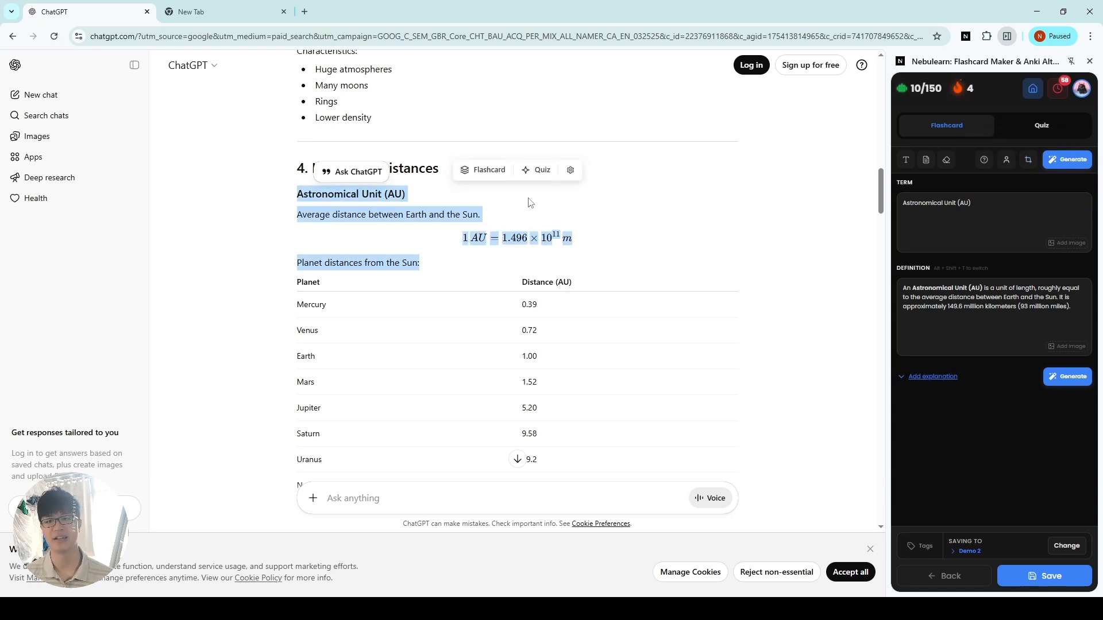
pyautogui.click(659, 246)
pyautogui.scroll(-1, 705, 273)
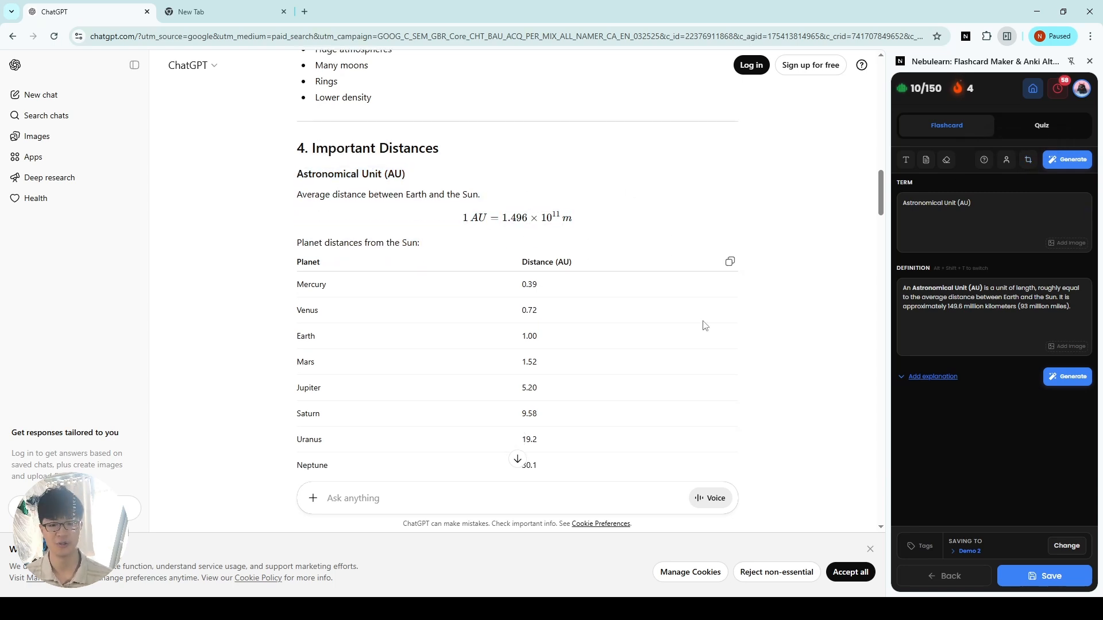